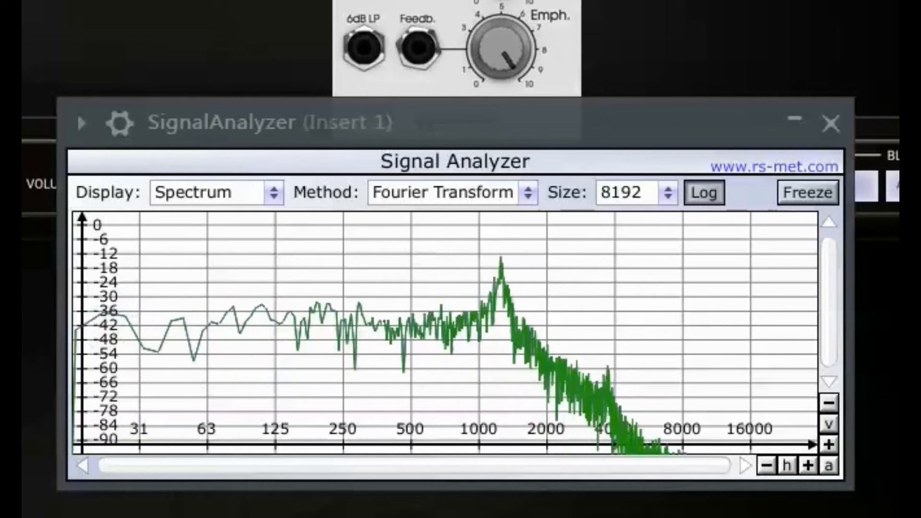
- Adjust the VCF8's cutoff frequency and sweep its emphasis between low and high settings on the band-pass output
mouse_move(503, 219)
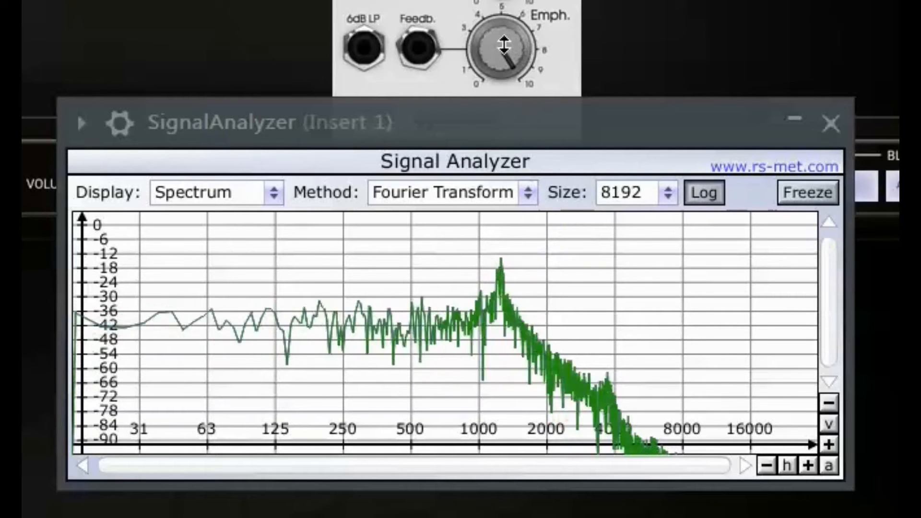
left_click_drag(501, 73, 496, 7)
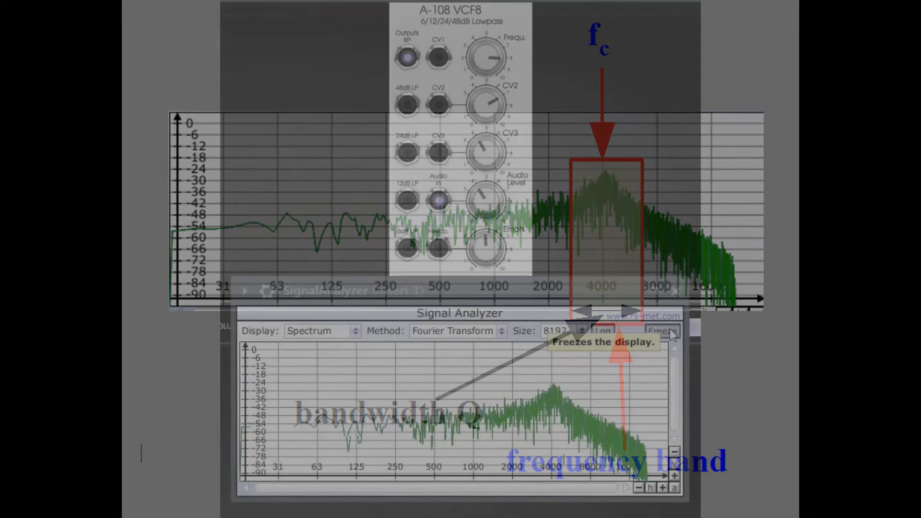
left_click_drag(484, 55, 486, 80)
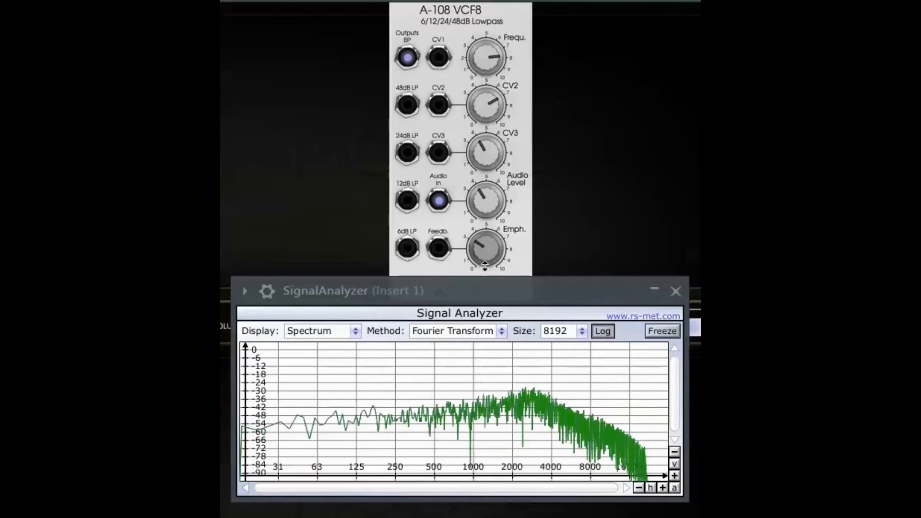
left_click_drag(479, 295, 478, 262)
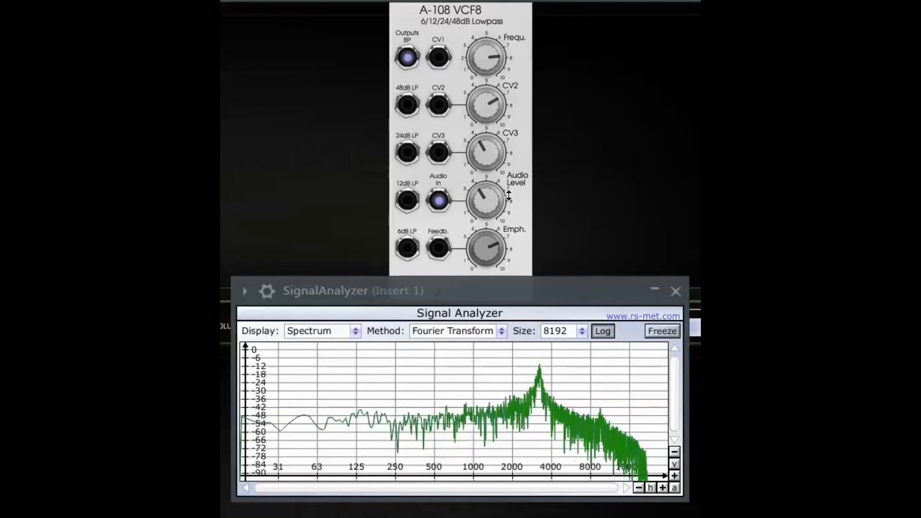
left_click_drag(501, 235, 498, 282)
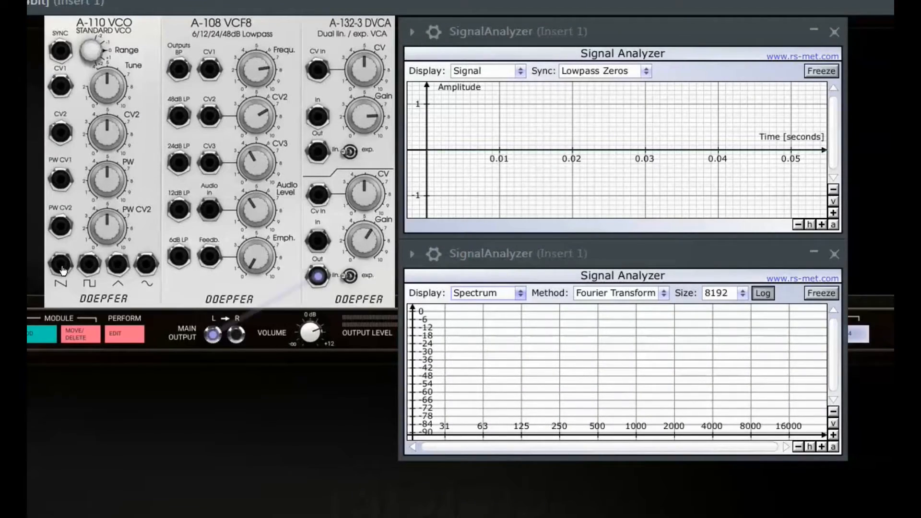
- Route the VCO sawtooth through the VCF8's 6 dB lowpass output into the lower VCA input and sweep the cutoff frequency
left_click_drag(62, 268, 211, 211)
left_click_drag(180, 256, 318, 242)
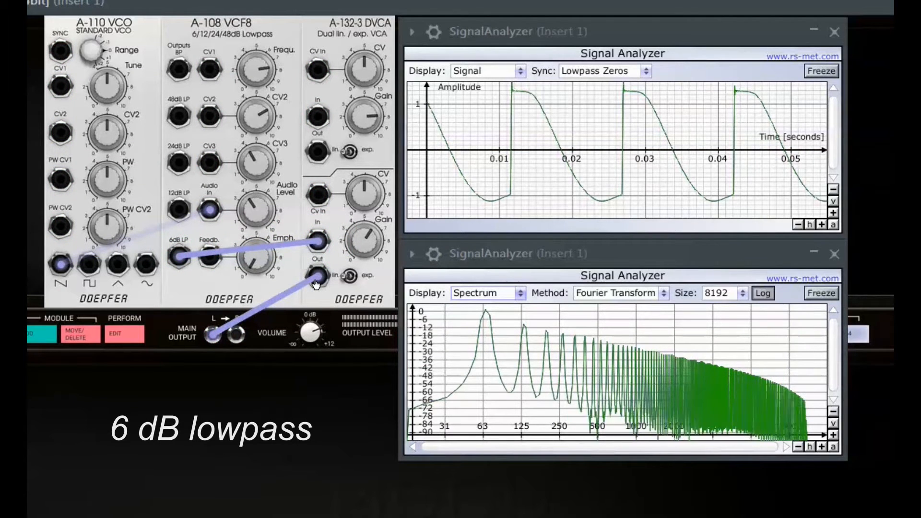
mouse_move(262, 48)
left_mouse_down()
mouse_move(282, 165)
mouse_move(273, 57)
left_mouse_up()
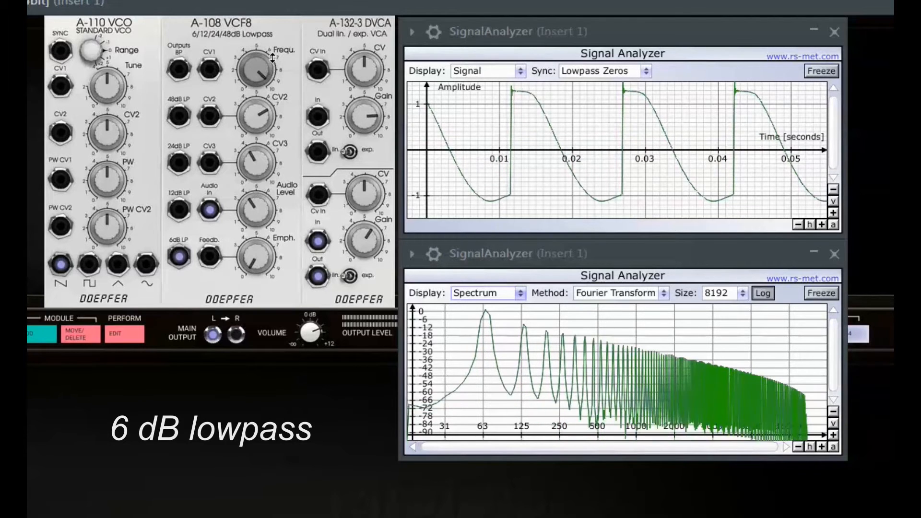
- Raise the VCF8 emphasis to about 7 and sweep the 6 dB lowpass cutoff frequency down and back up
left_click_drag(263, 266, 265, 139)
left_click_drag(259, 77, 259, 86)
left_click_drag(263, 253, 263, 259)
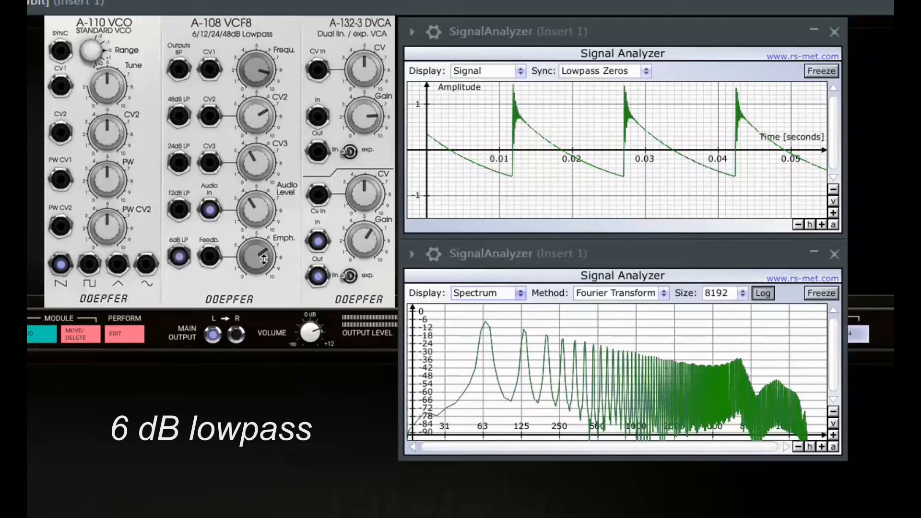
left_click_drag(257, 62, 257, 97)
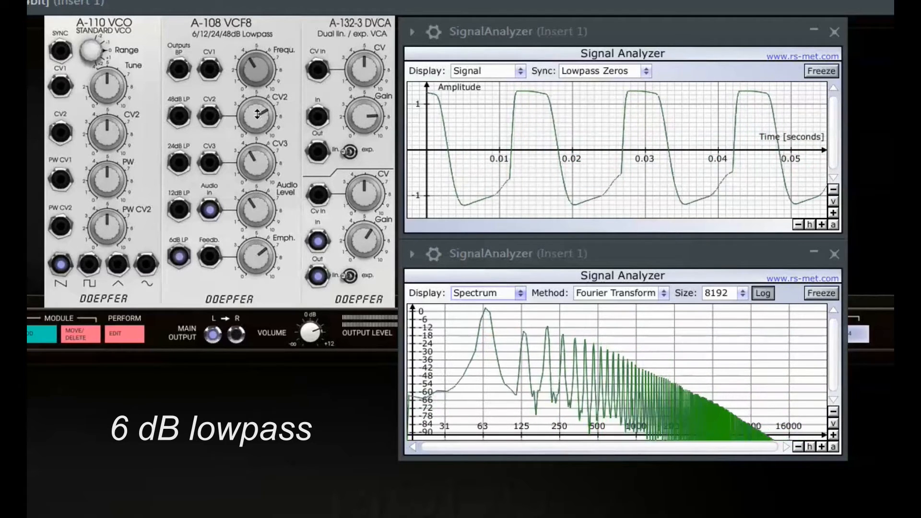
left_click_drag(254, 94, 254, 90)
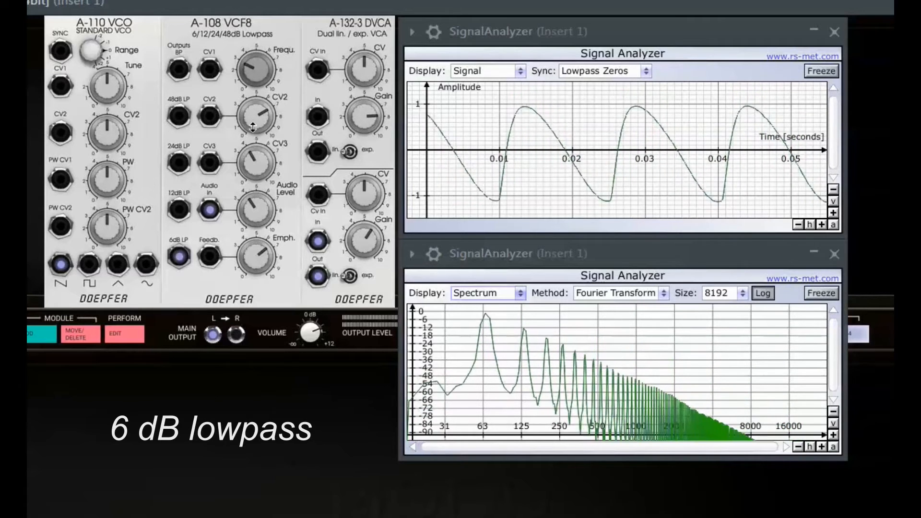
left_click_drag(255, 136, 249, 99)
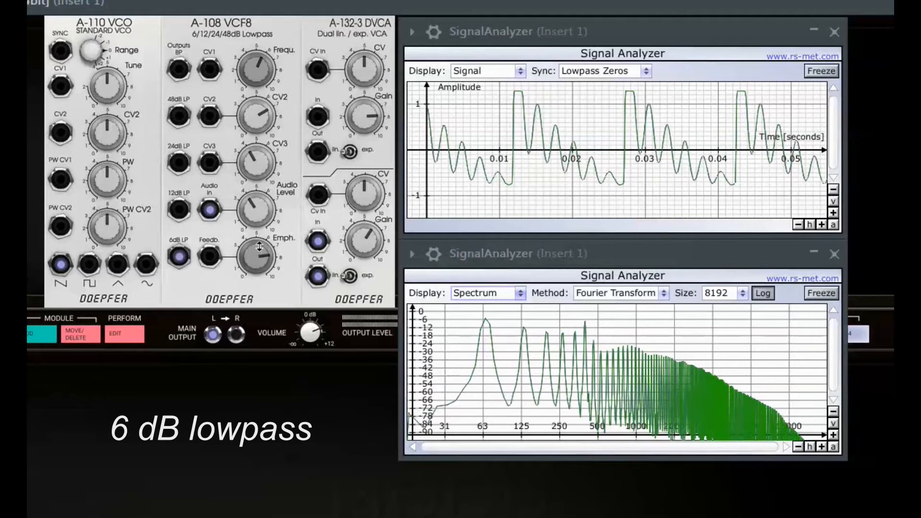
- Raise the emphasis to near maximum, sweep the 6 dB lowpass cutoff, and return the emphasis to 0
left_click_drag(259, 246, 263, 229)
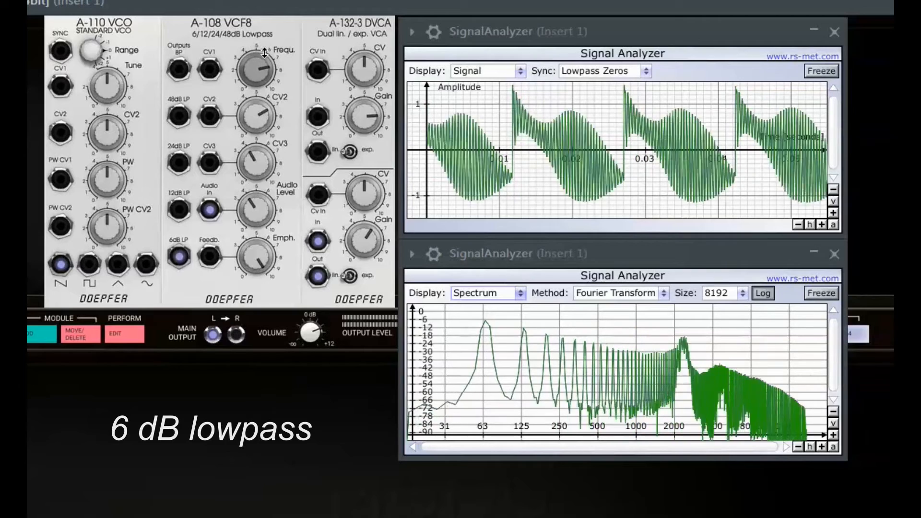
left_click_drag(264, 53, 265, 86)
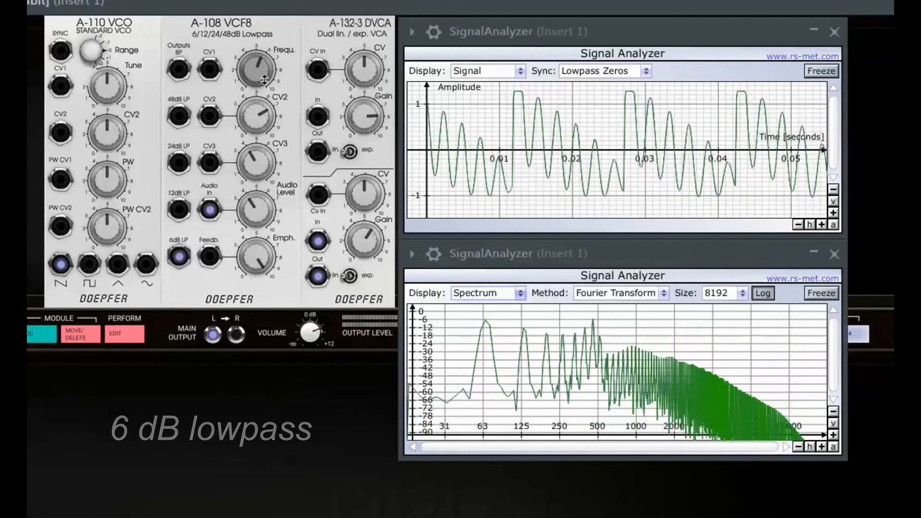
left_click_drag(256, 257, 279, 410)
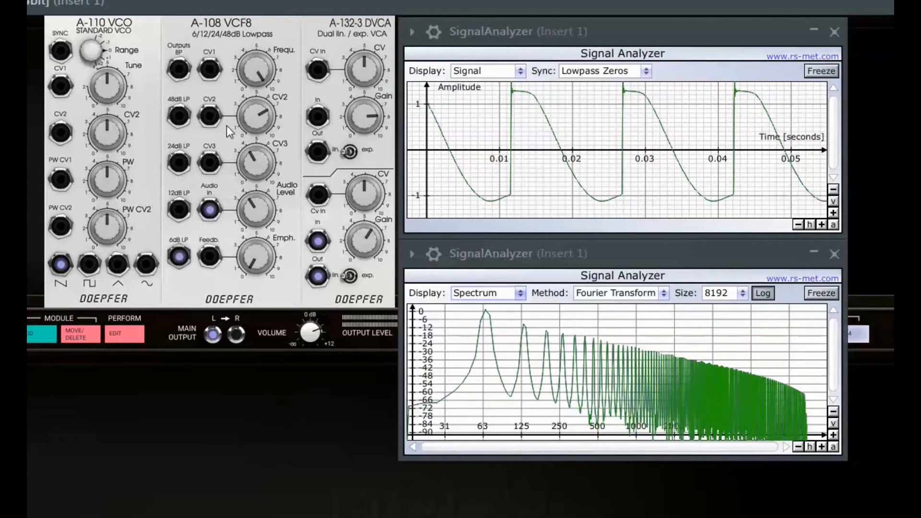
- Compare the 12 dB and 6 dB lowpass outputs at the lower VCA input by sweeping the cutoff on each, ending on 6 dB
left_click_drag(179, 210, 317, 241)
left_click_drag(246, 64, 292, 56)
left_click_drag(182, 260, 317, 242)
left_click_drag(251, 66, 266, 173)
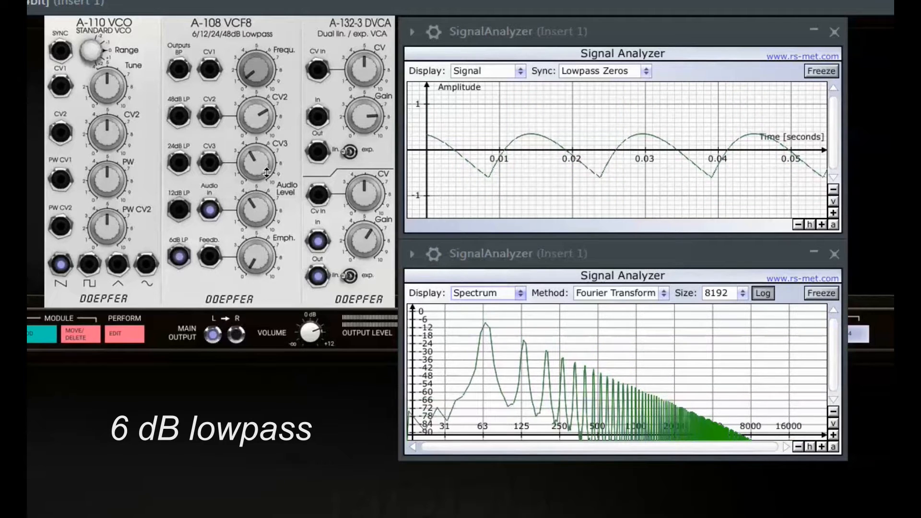
- Patch the 12 dB lowpass output into the lower VCA input and sweep the cutoff with raised emphasis
left_click_drag(179, 209, 314, 245)
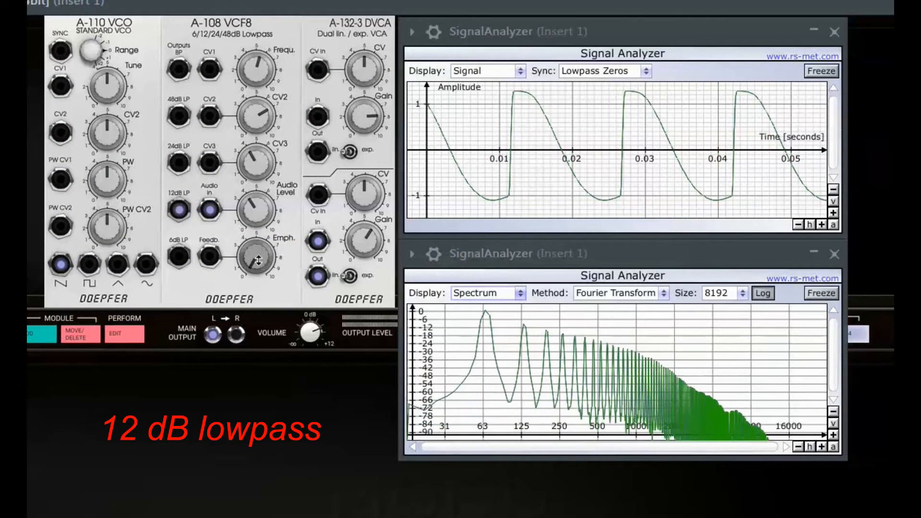
left_click_drag(258, 213, 260, 180)
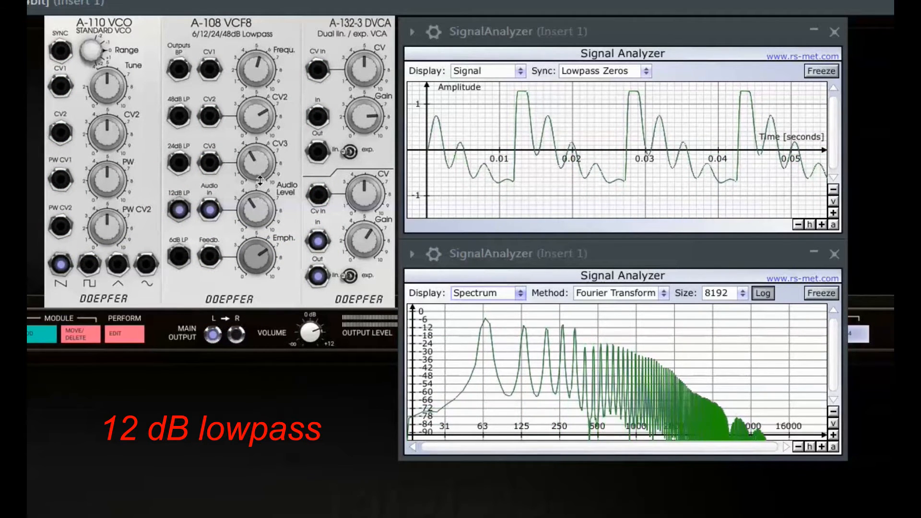
mouse_move(262, 76)
left_mouse_down()
mouse_move(263, 46)
mouse_move(265, 87)
mouse_move(249, 49)
mouse_move(254, 72)
left_mouse_up()
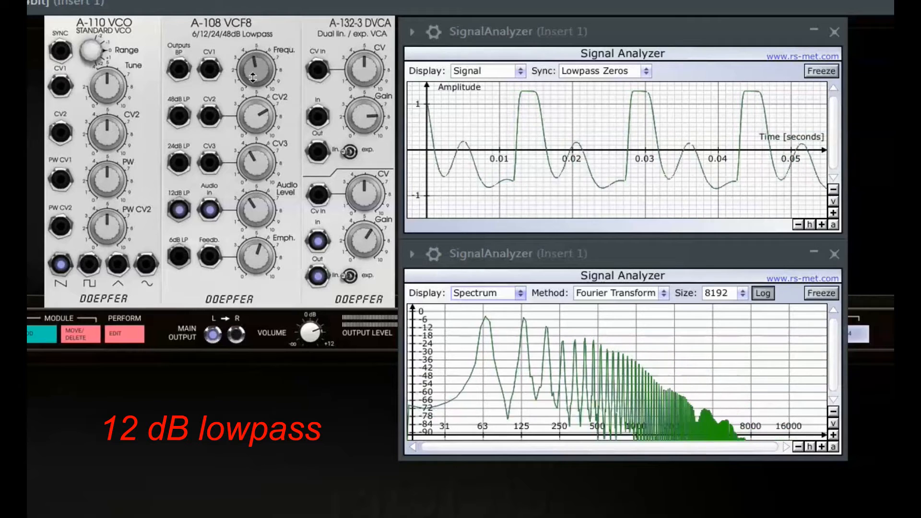
- Patch the 24 dB lowpass output into the lower VCA input and sweep the cutoff with the emphasis at 0
left_click_drag(181, 166, 313, 243)
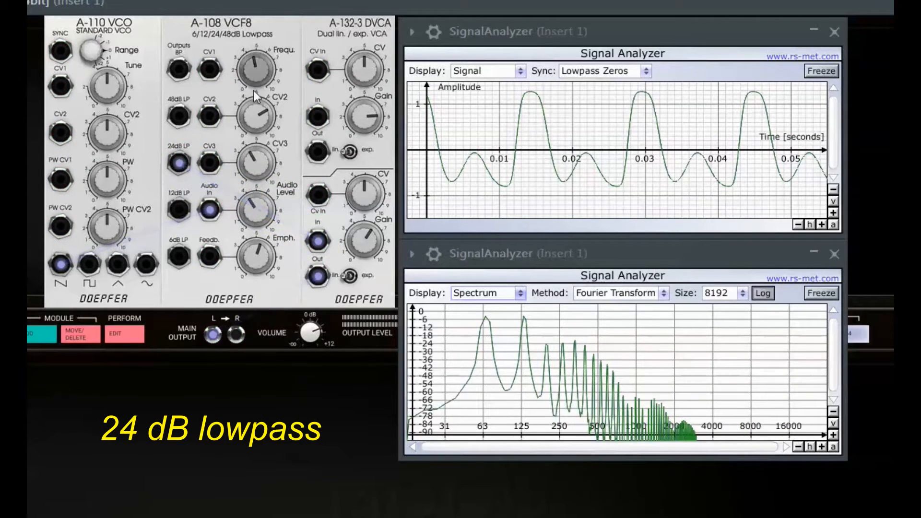
left_click_drag(255, 253, 282, 349)
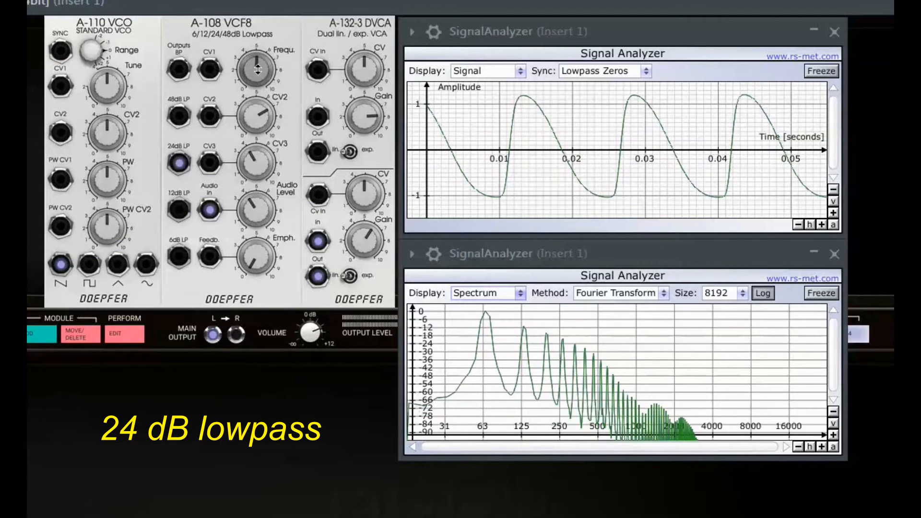
mouse_move(258, 57)
left_mouse_down()
mouse_move(259, 14)
mouse_move(260, 52)
left_mouse_up()
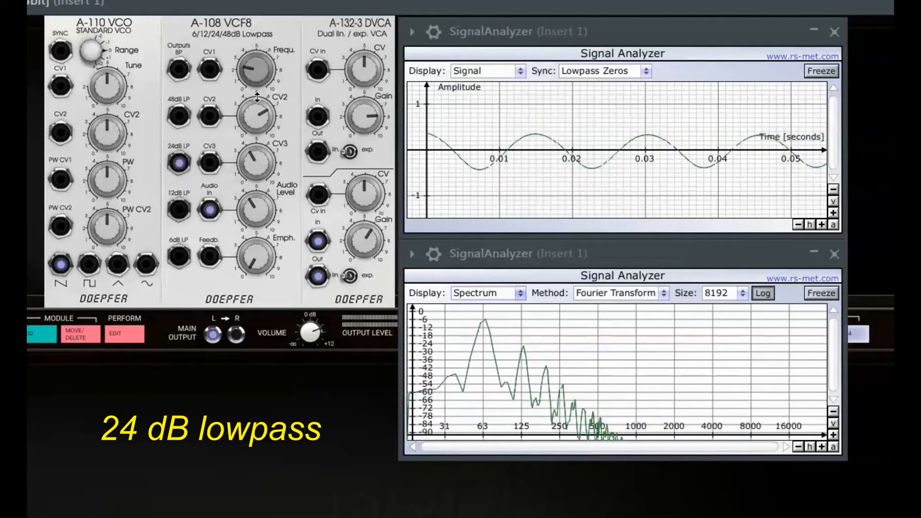
left_click_drag(257, 60, 257, 64)
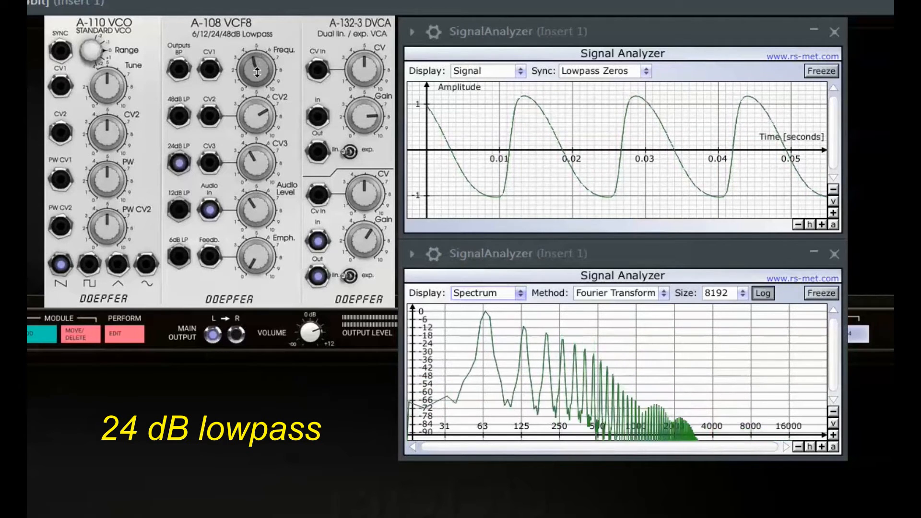
- Sweep the 24 dB lowpass cutoff at increasing emphasis settings up to about 8, and return the emphasis to 0
left_click_drag(256, 257, 257, 226)
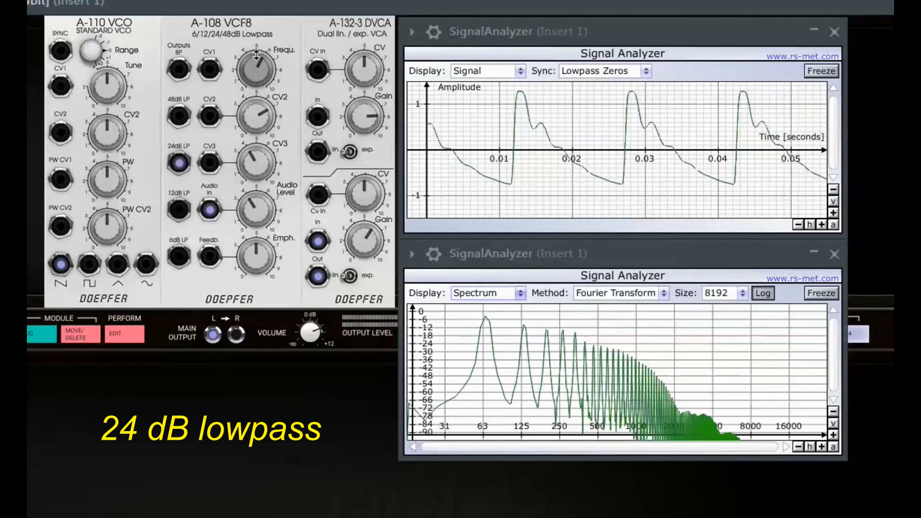
left_click_drag(255, 61, 255, 55)
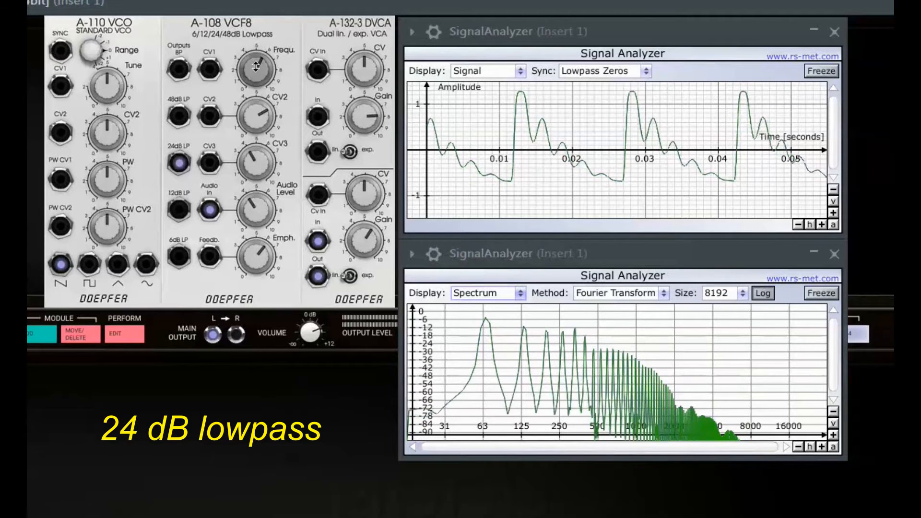
mouse_move(251, 69)
left_mouse_down()
mouse_move(250, 89)
mouse_move(250, 67)
left_mouse_up()
left_click_drag(260, 269, 263, 252)
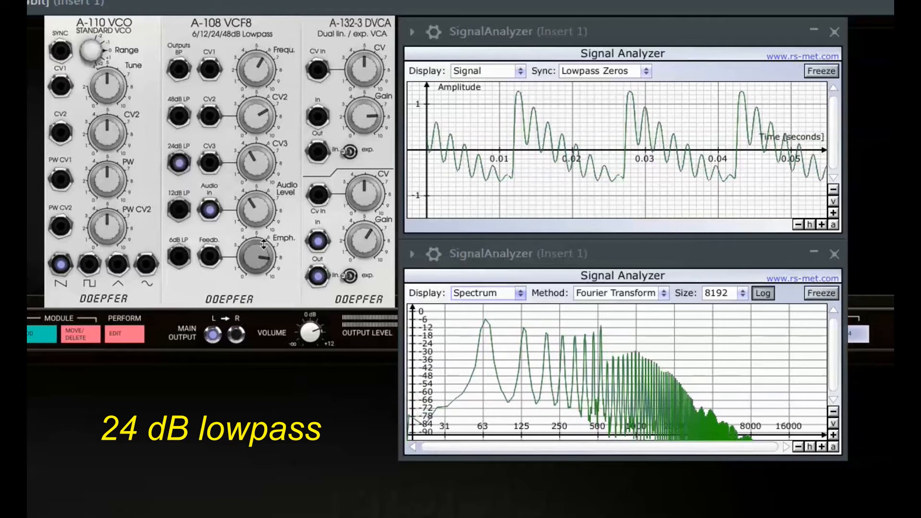
left_click_drag(257, 49, 257, 78)
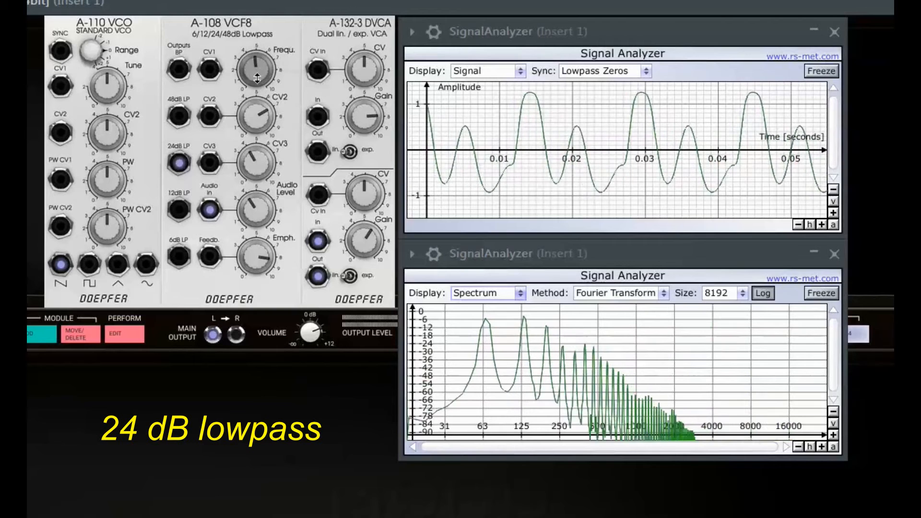
left_click_drag(254, 270, 289, 424)
- Open the cutoff fully, patch the 48 dB lowpass output into the lower VCA input, and sweep the cutoff down to about 3
left_click_drag(260, 75, 260, 35)
left_click_drag(178, 116, 318, 240)
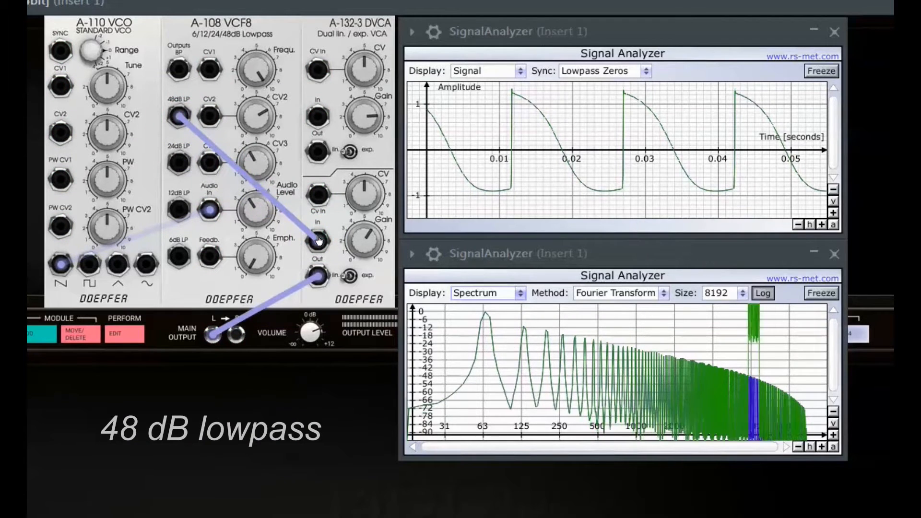
left_click_drag(250, 71, 264, 155)
- Compare the filter slopes by repatching the VCA input through the 24, 12 and 6 dB outputs and back up to 48 dB
left_click_drag(178, 163, 312, 241)
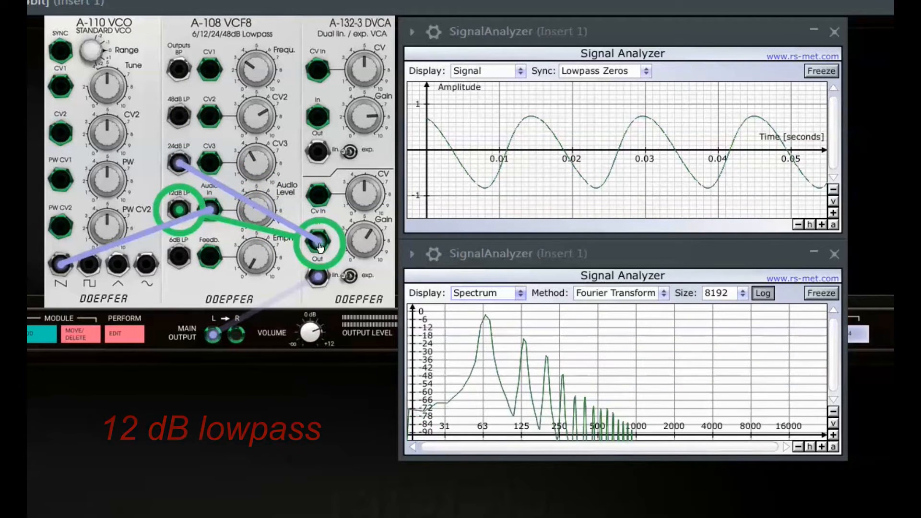
left_click_drag(319, 244, 318, 243)
left_click_drag(179, 257, 317, 242)
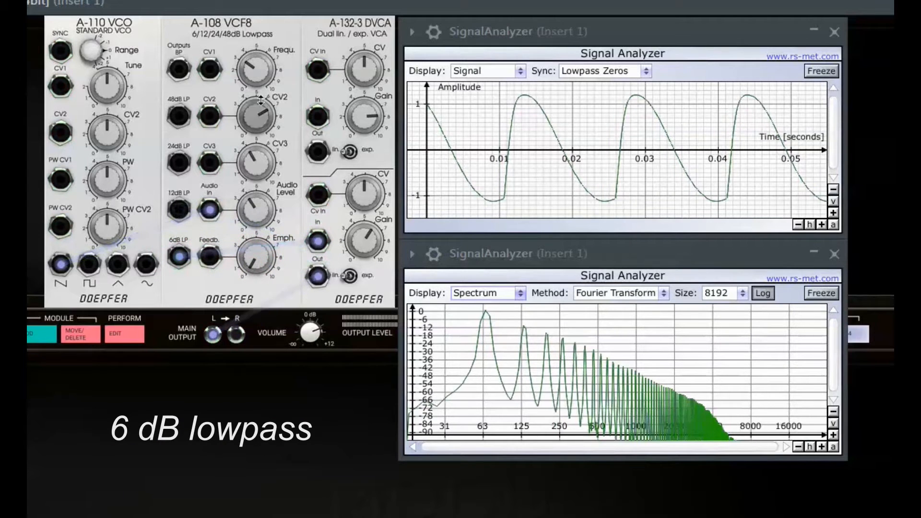
left_click_drag(249, 74, 249, 62)
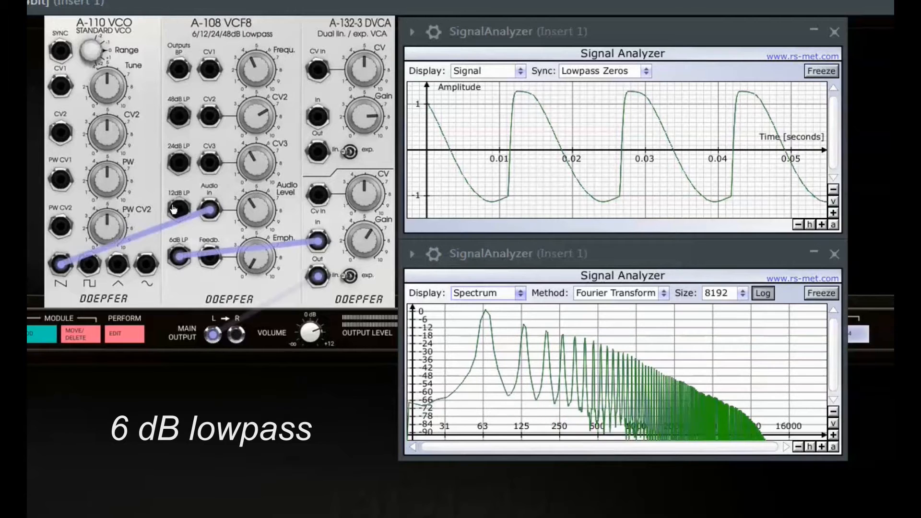
left_click_drag(309, 237, 179, 209)
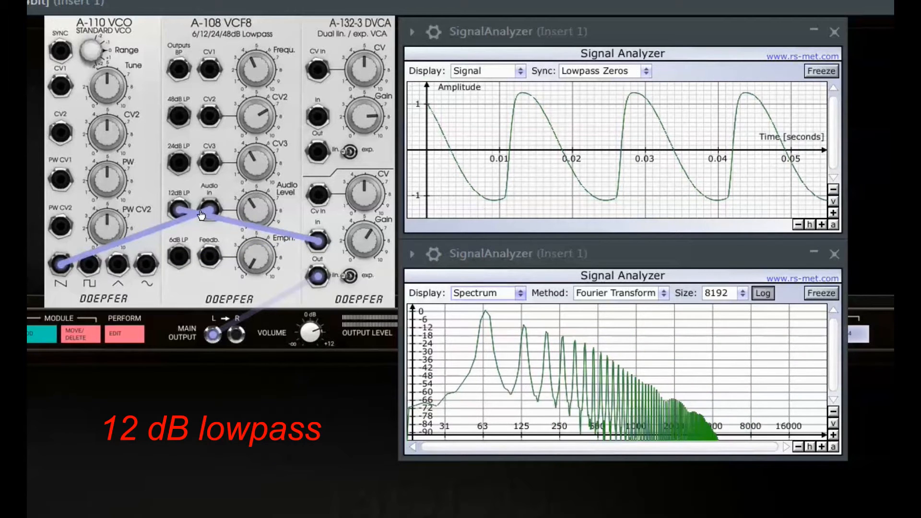
left_click_drag(178, 163, 320, 244)
left_click_drag(178, 117, 318, 243)
- Sweep the 48 dB lowpass cutoff at increasing emphasis settings, and return the emphasis to 0
mouse_move(255, 67)
left_mouse_down()
mouse_move(257, 42)
mouse_move(257, 66)
left_mouse_up()
left_click_drag(255, 250, 255, 238)
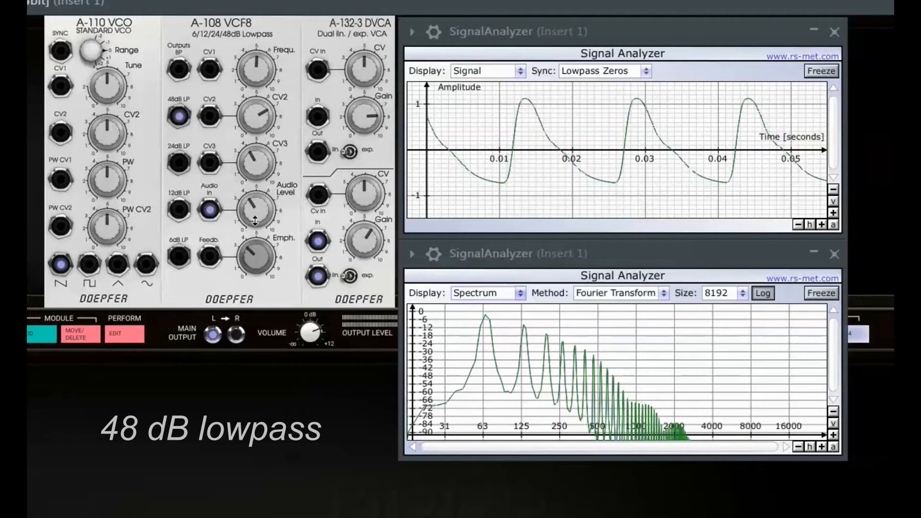
left_click_drag(257, 72, 258, 64)
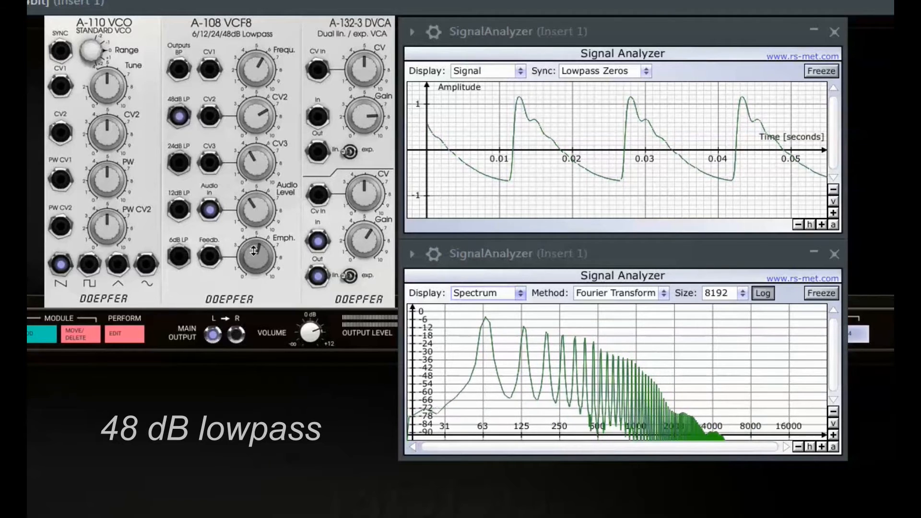
mouse_move(257, 61)
left_mouse_down()
mouse_move(258, 79)
mouse_move(267, 56)
left_mouse_up()
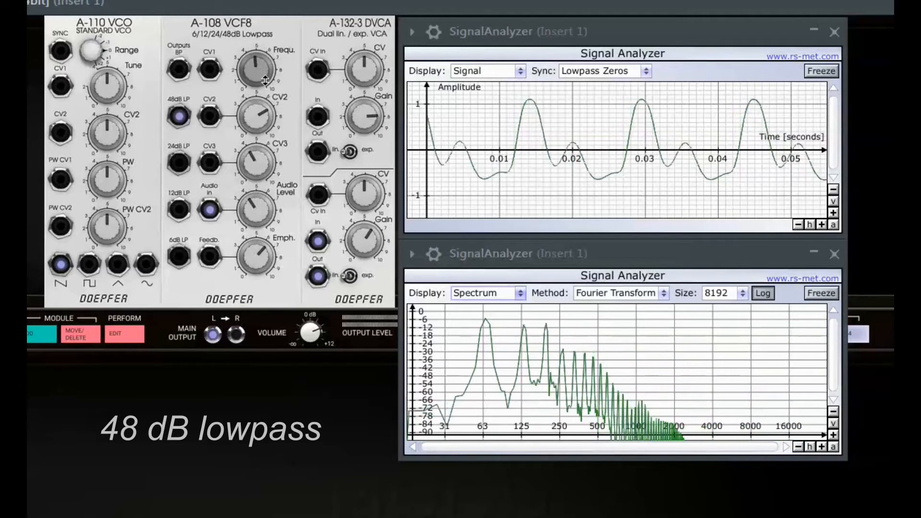
left_click_drag(267, 277, 289, 381)
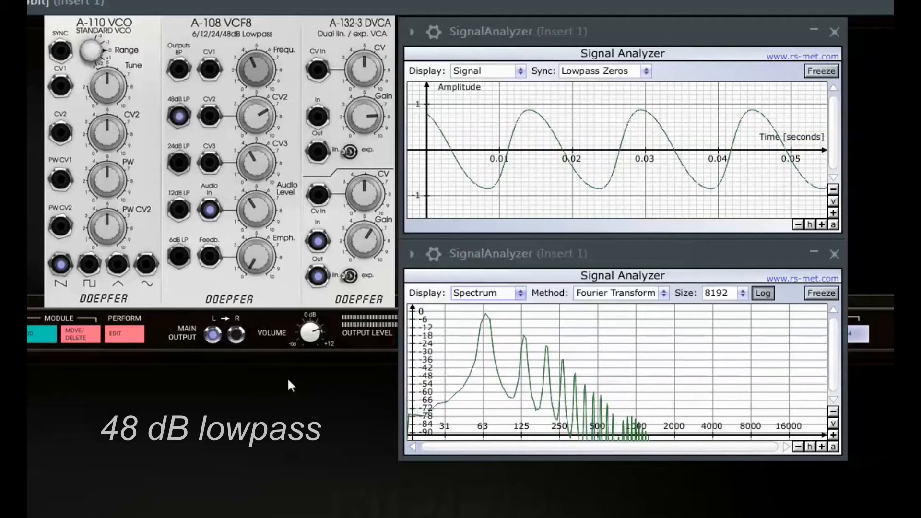
- Patch the band-pass output into the lower VCA input and sweep the cutoff up and down at increasing emphasis settings
left_click_drag(179, 70, 323, 241)
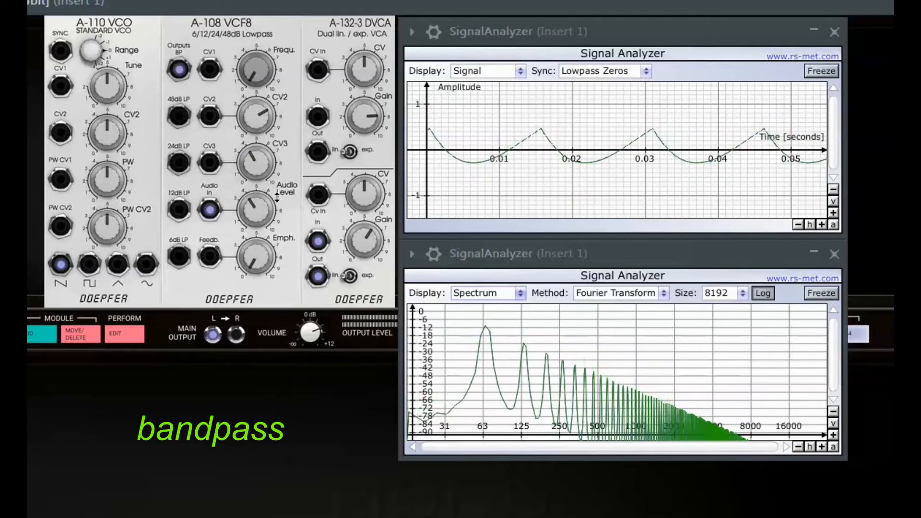
left_click_drag(261, 114, 274, 35)
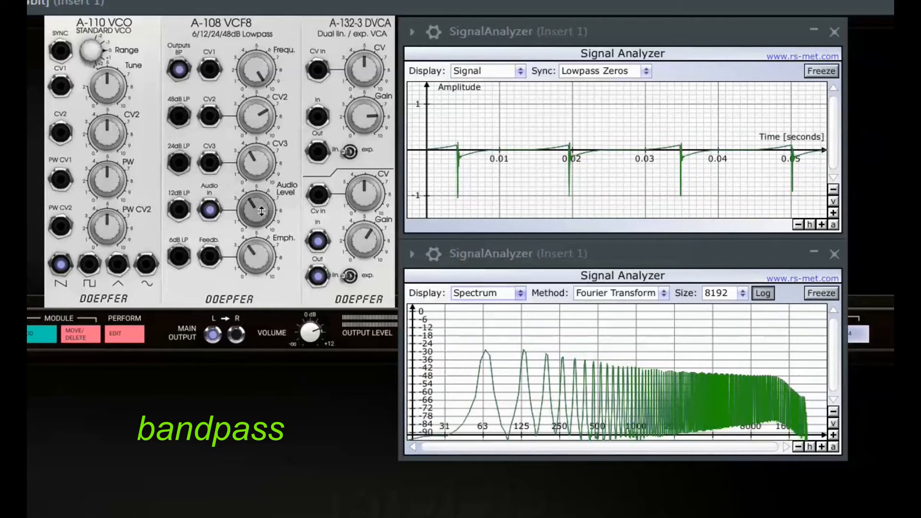
left_click_drag(259, 65, 258, 99)
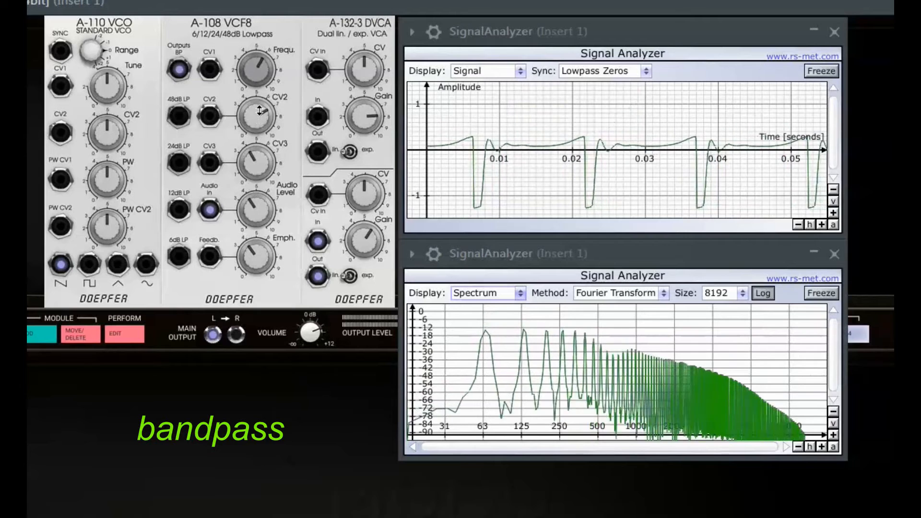
left_click_drag(257, 141, 259, 260)
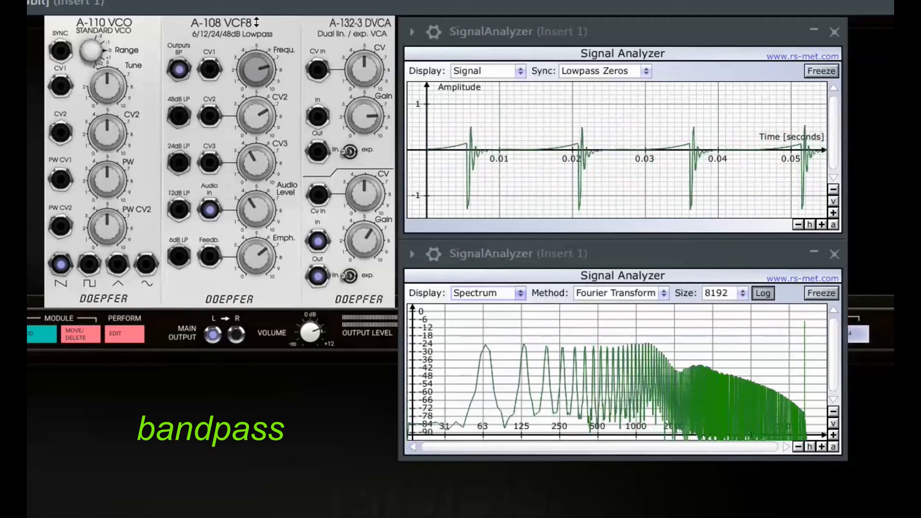
left_click_drag(256, 22, 257, 10)
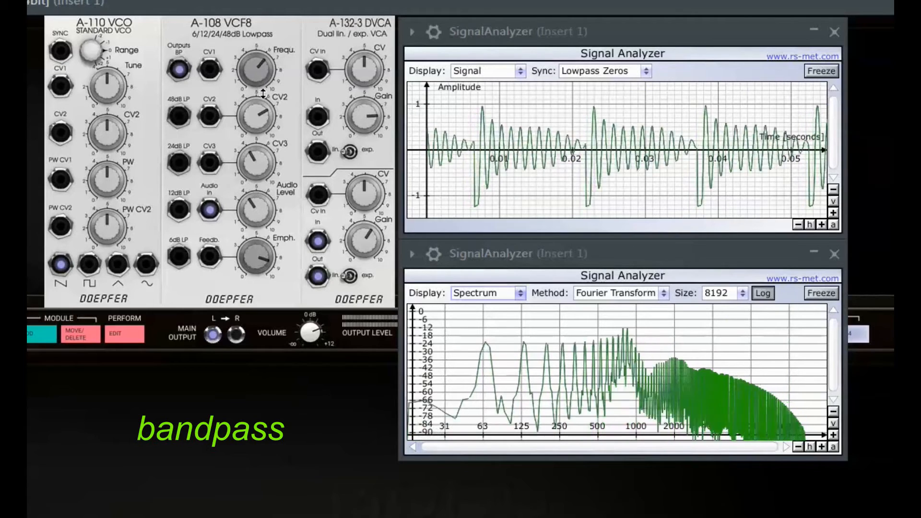
left_click_drag(263, 109, 272, 176)
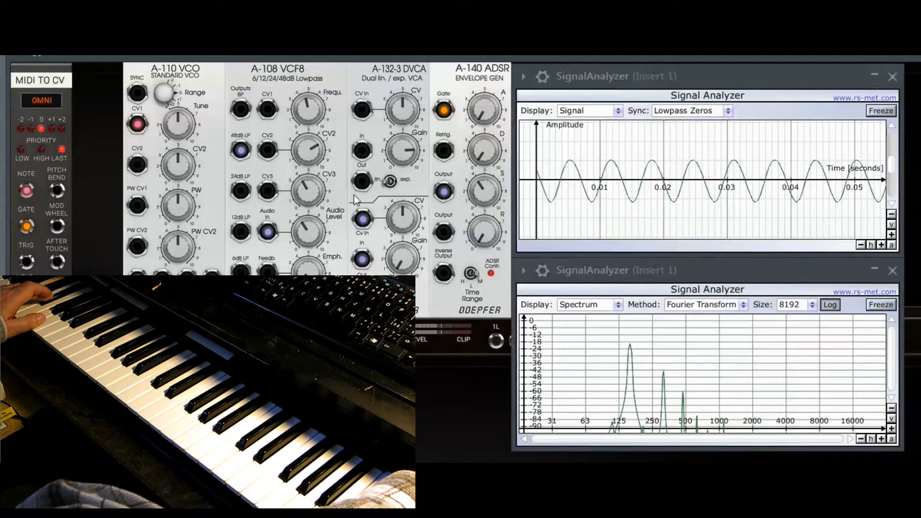
- Adjust the filter cutoff and patch the MIDI note output into the filter's CV1 input for keyboard tracking
left_click_drag(314, 119, 313, 163)
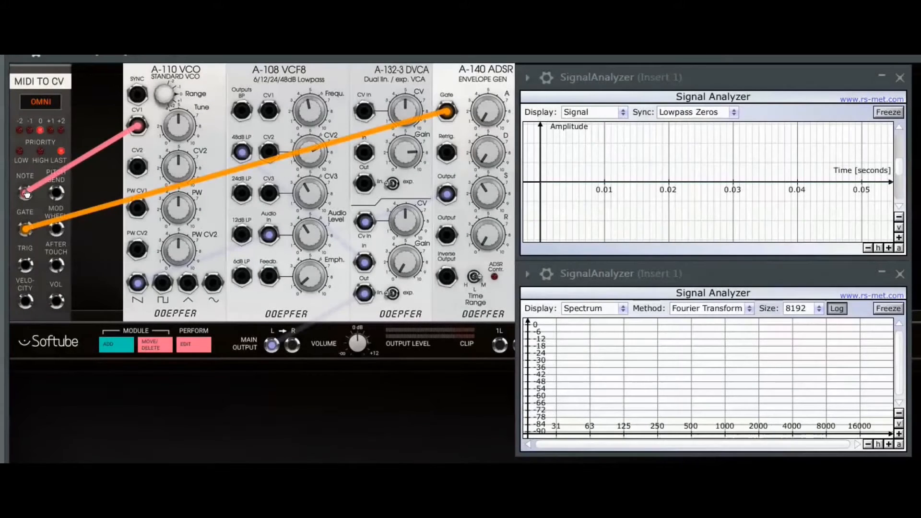
left_click_drag(25, 194, 270, 112)
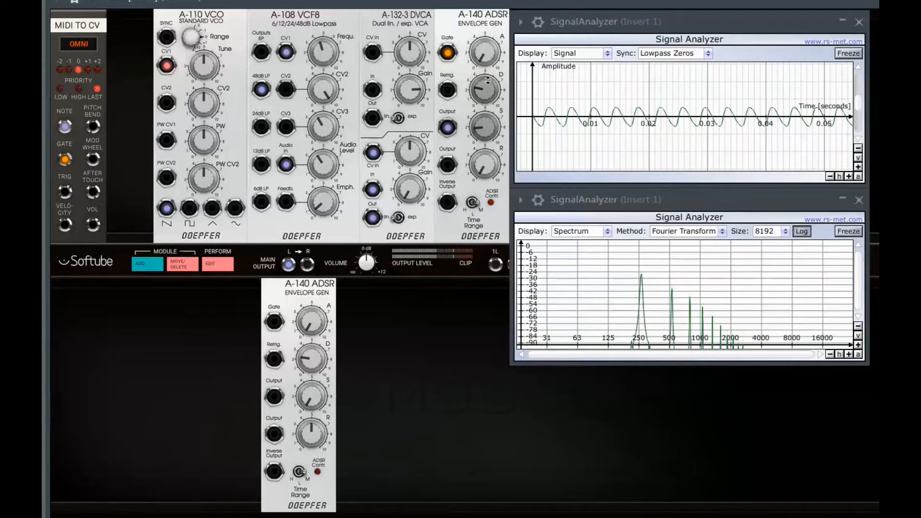
- Shorten the upper ADSR's decay, and patch the MIDI gate into the lower ADSR and its output into the filter's CV2 input
left_click_drag(485, 91, 485, 98)
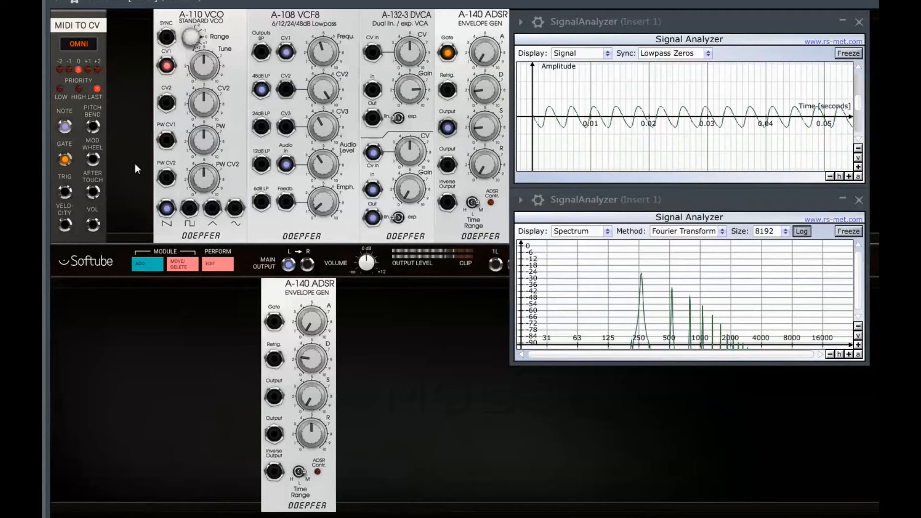
mouse_move(66, 135)
left_click_drag(63, 161, 277, 324)
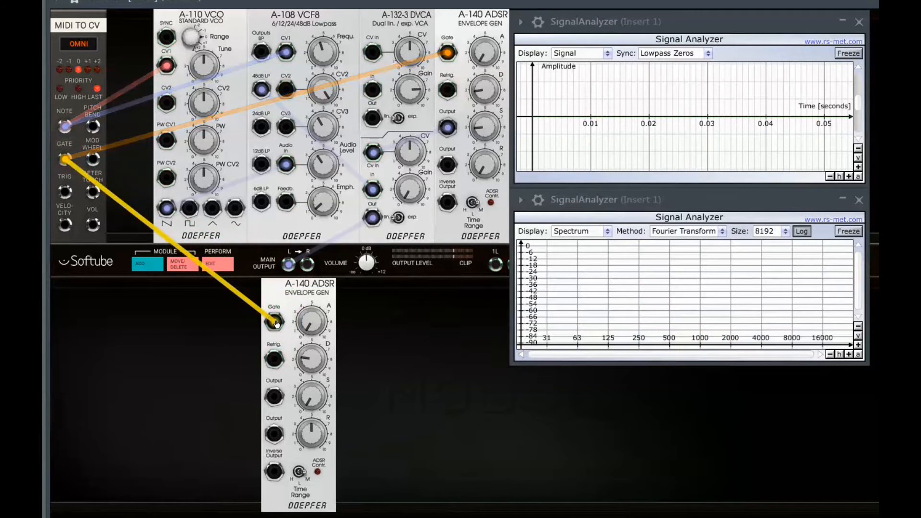
left_click_drag(274, 399, 283, 91)
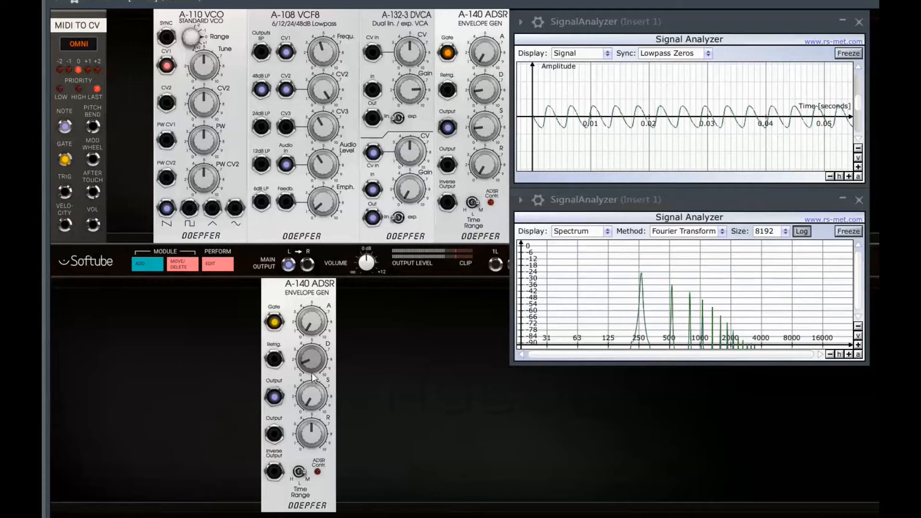
- Vary the lower ADSR's decay and reduce the filter's CV2 amount to about 2 to shape the cutoff envelope
left_click_drag(311, 368, 308, 348)
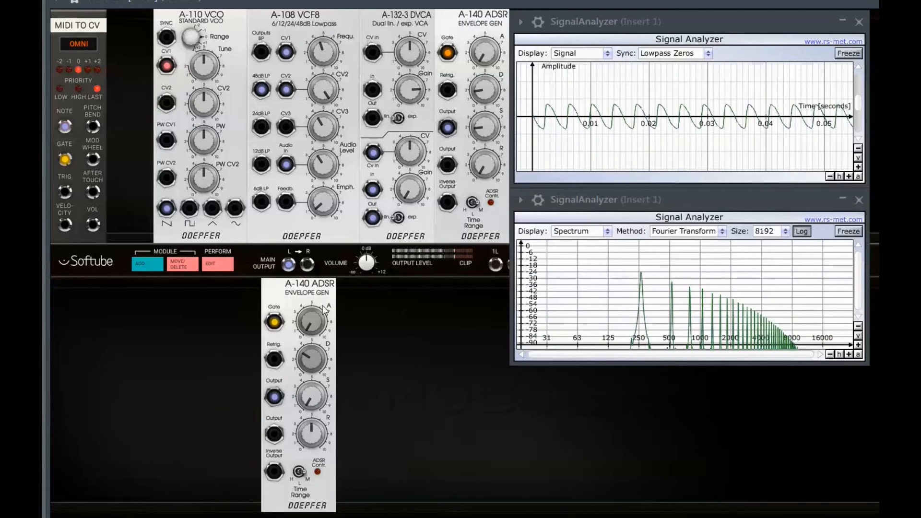
left_click_drag(324, 90, 330, 156)
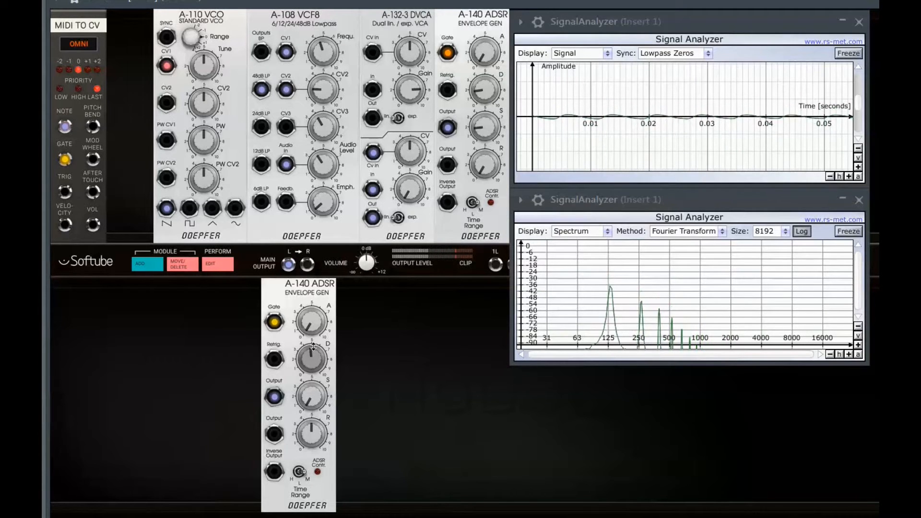
left_click_drag(313, 346, 314, 375)
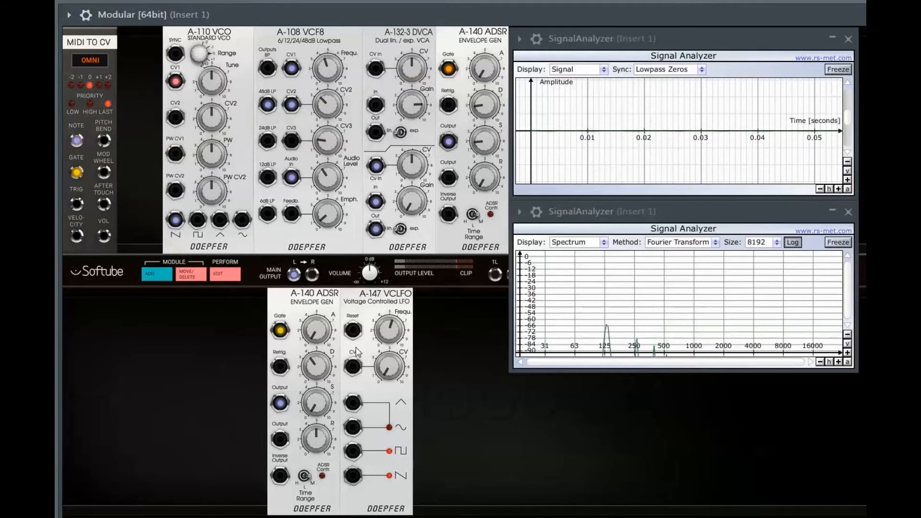
- Patch the LFO's sawtooth output into the filter's CV3 input, and vary the LFO frequency and the modulation amount
mouse_move(352, 476)
left_mouse_down()
mouse_move(251, 131)
mouse_move(264, 138)
mouse_move(288, 124)
mouse_move(311, 143)
mouse_move(291, 141)
left_mouse_up()
left_click_drag(326, 109, 326, 96)
left_click_drag(390, 326, 390, 321)
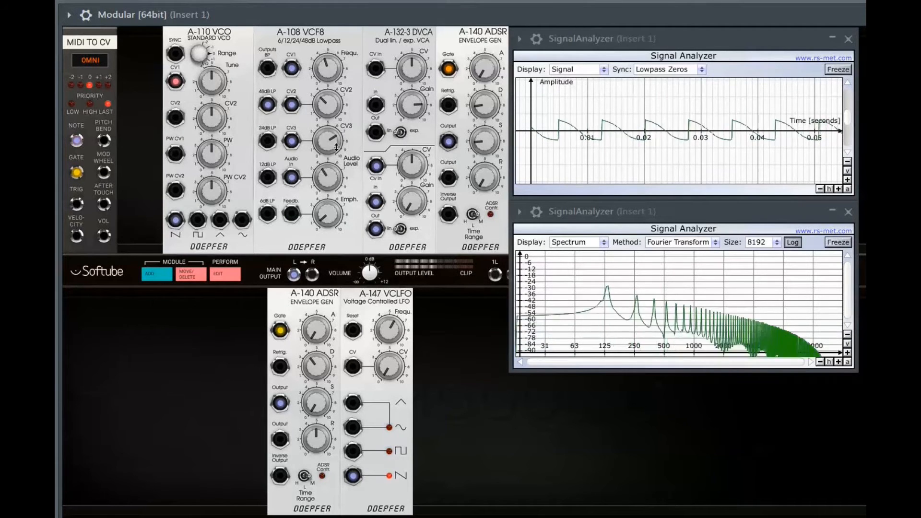
left_click_drag(334, 141, 330, 185)
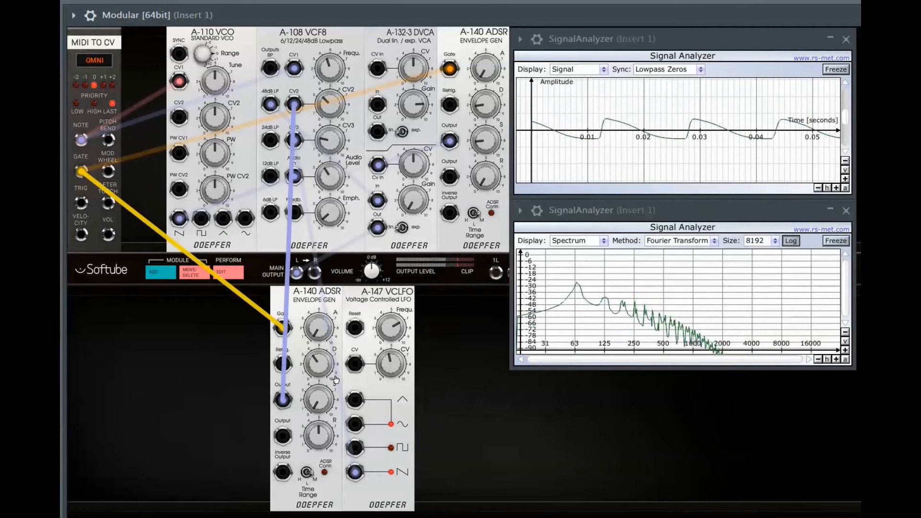
- Connect the lower ADSR's output to the LFO's CV input, compare with the cable pulled out and reconnected, and raise the LFO's CV amount
left_click_drag(283, 399, 357, 367)
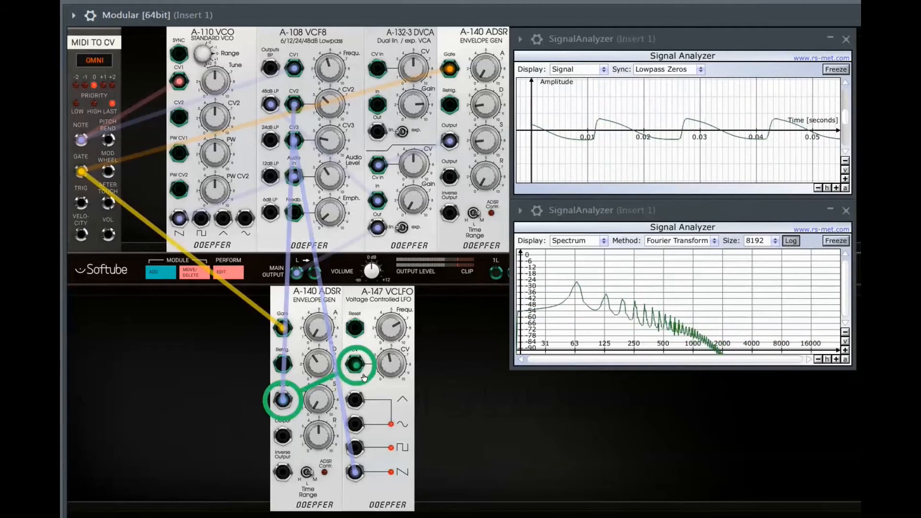
left_click_drag(364, 377, 372, 387)
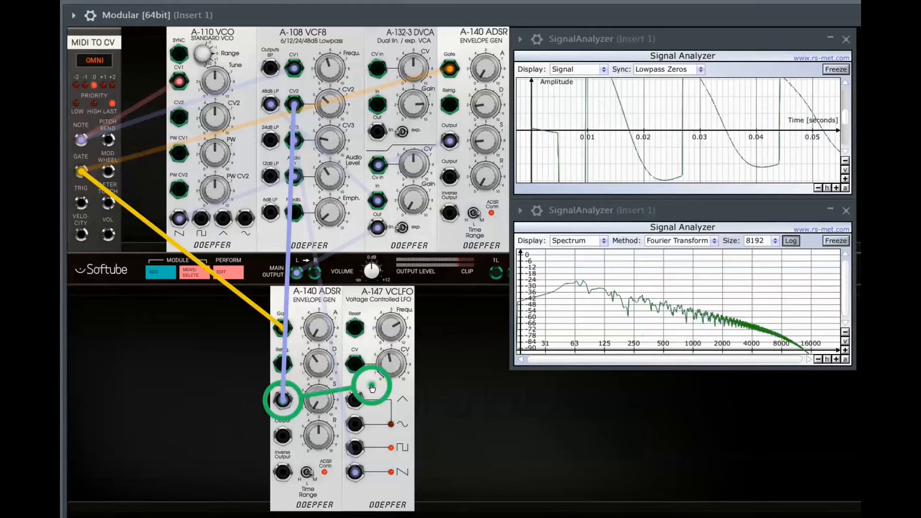
left_click_drag(371, 387, 356, 364)
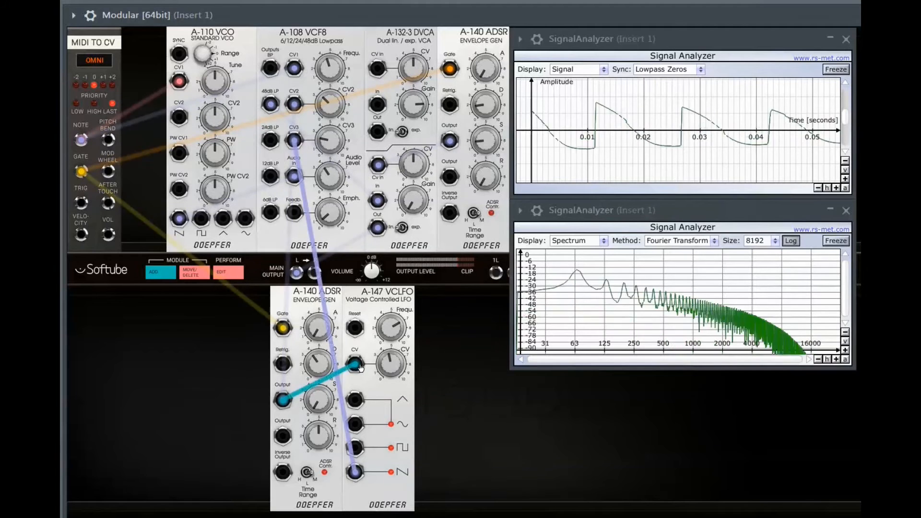
left_click_drag(392, 363, 391, 349)
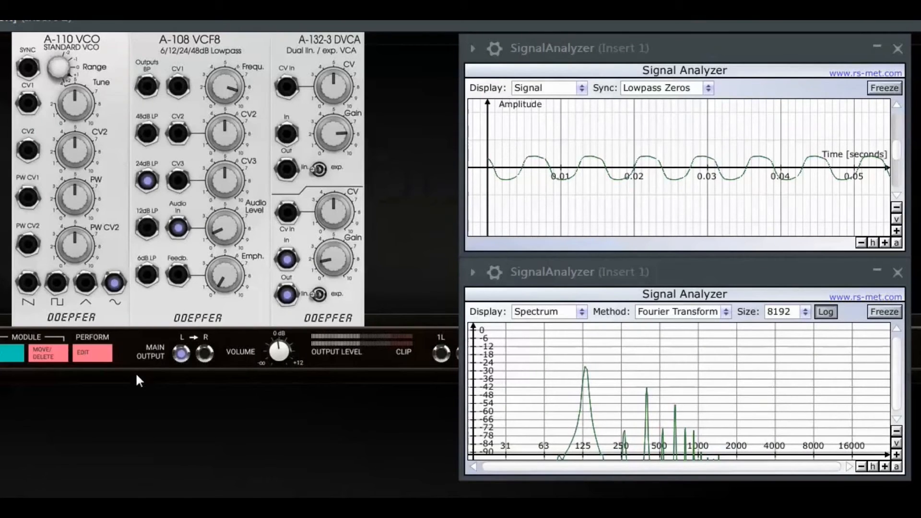
- Overdrive the 24 dB lowpass with the sine wave by raising the audio level to 10, compensate with the lower VCA gain, and reduce the level
mouse_move(114, 286)
left_click_drag(331, 259, 331, 268)
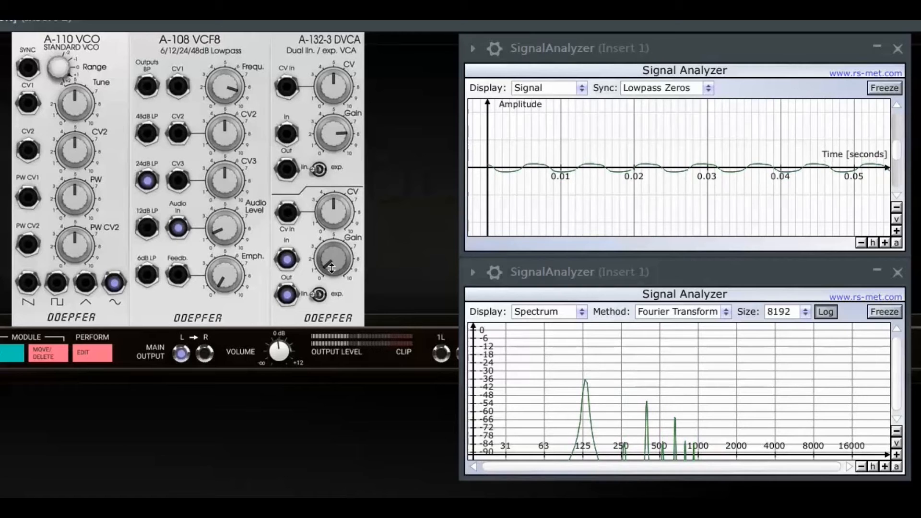
left_click_drag(224, 239, 248, 180)
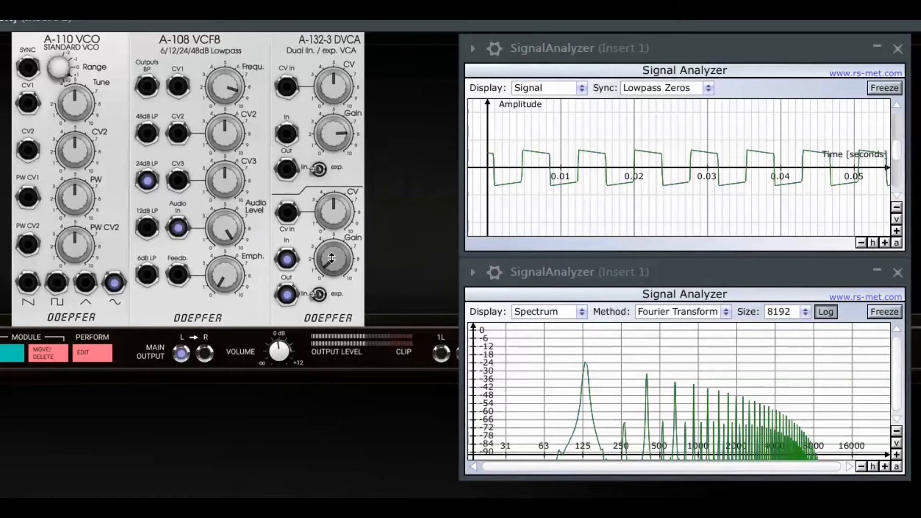
left_click_drag(331, 260, 330, 255)
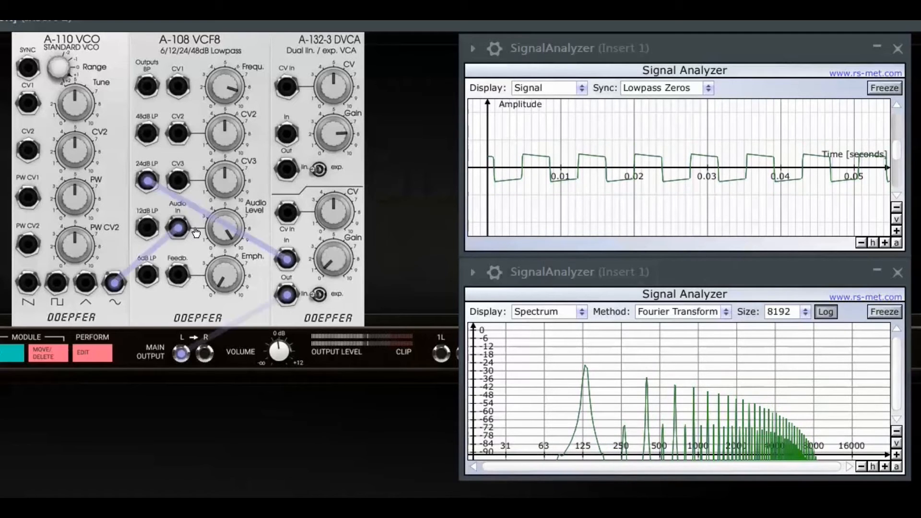
left_click_drag(227, 246, 289, 369)
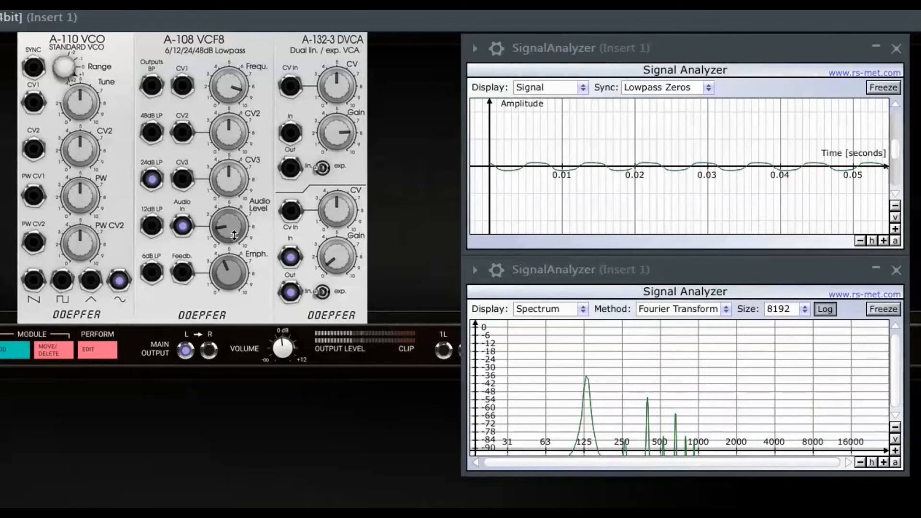
- Raise the emphasis until the filter self-oscillates over the sine input, and vary the cutoff, audio level and lower VCA gain
left_click_drag(244, 208, 246, 203)
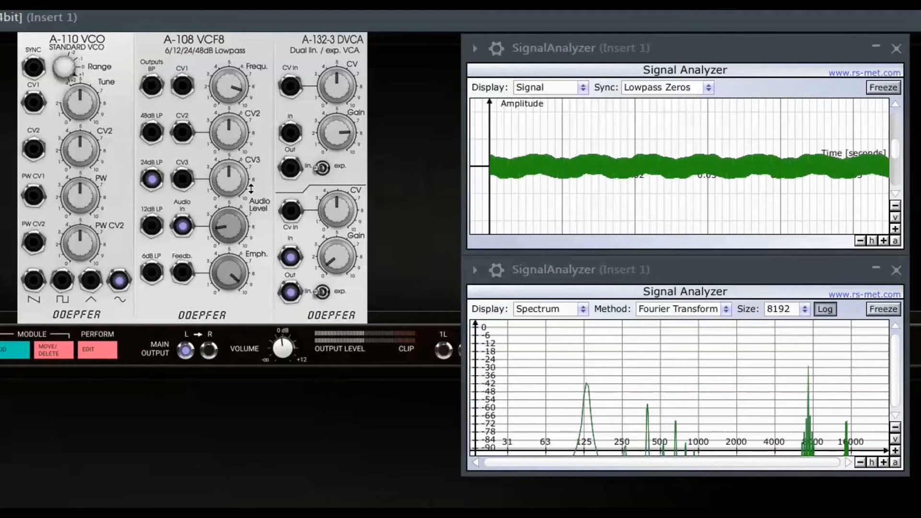
left_click_drag(232, 86, 232, 100)
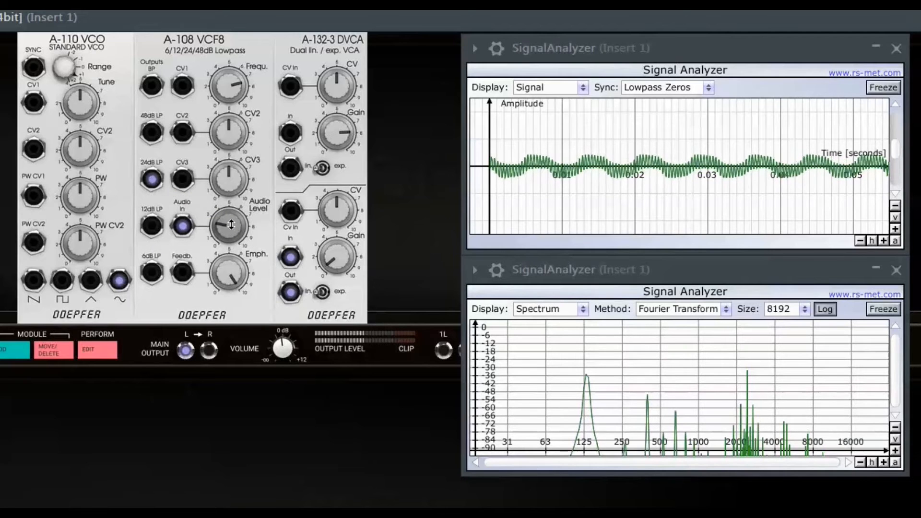
mouse_move(231, 219)
left_mouse_down()
mouse_move(245, 147)
mouse_move(235, 226)
left_mouse_up()
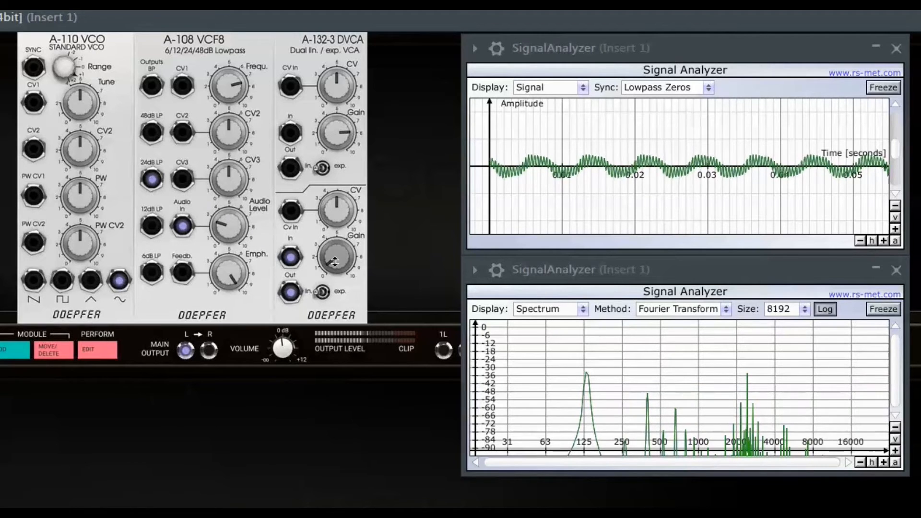
left_click_drag(335, 261, 335, 254)
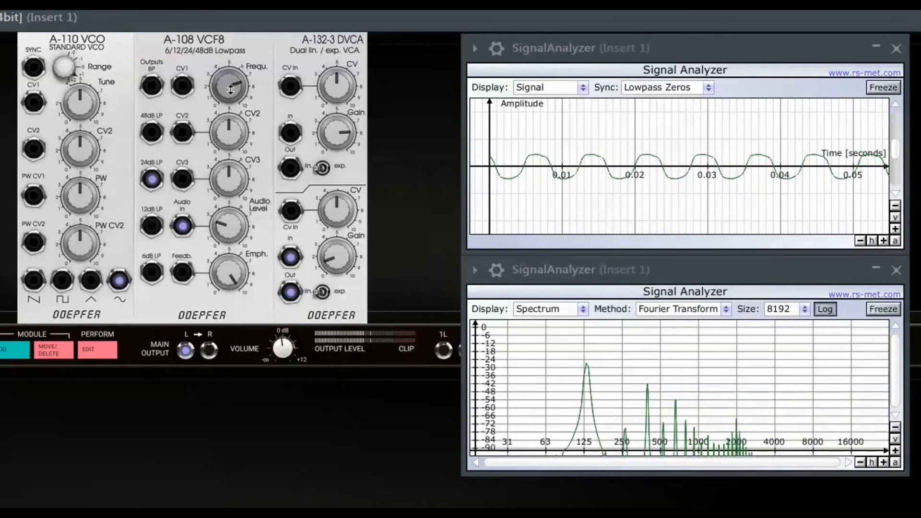
left_click_drag(231, 86, 232, 85)
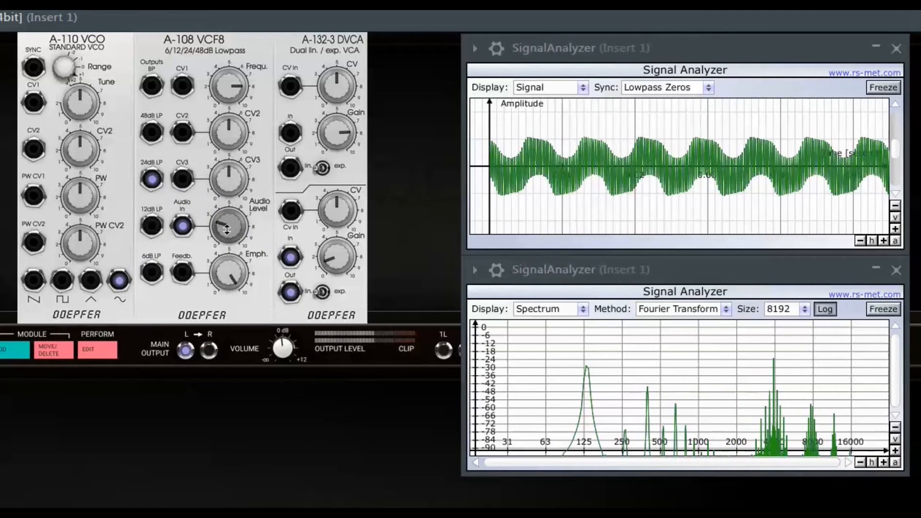
left_click_drag(227, 231, 236, 137)
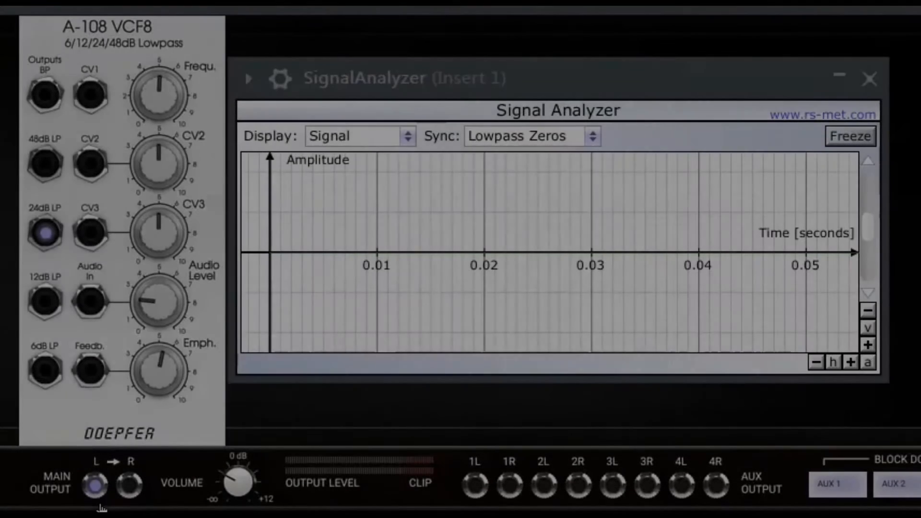
- Patch the 24 dB lowpass output straight into the left main output, and raise the emphasis and main volume to produce a self-oscillating sine
left_click_drag(46, 233, 95, 486)
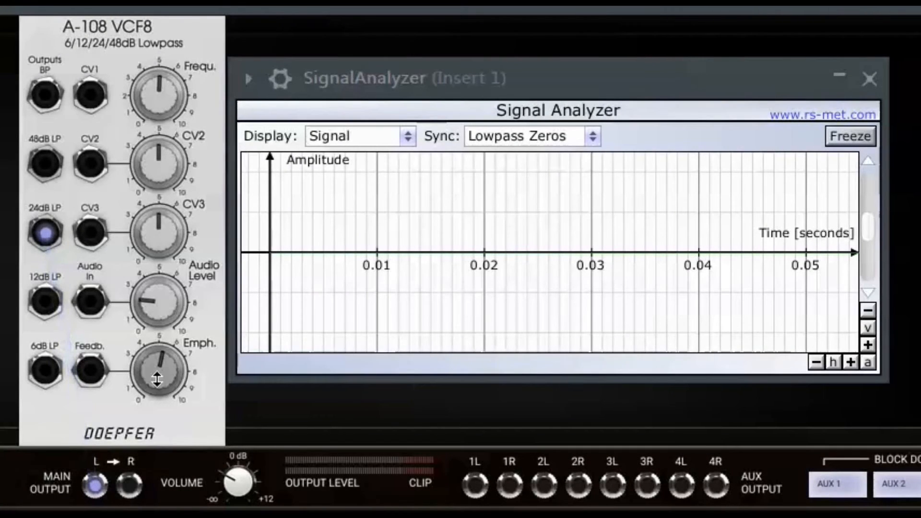
left_click_drag(154, 379, 165, 316)
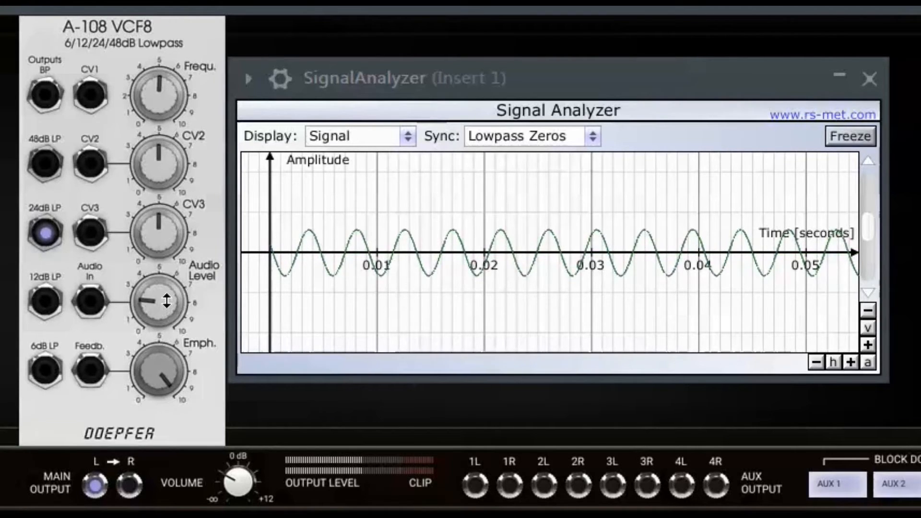
left_click_drag(238, 477, 238, 458)
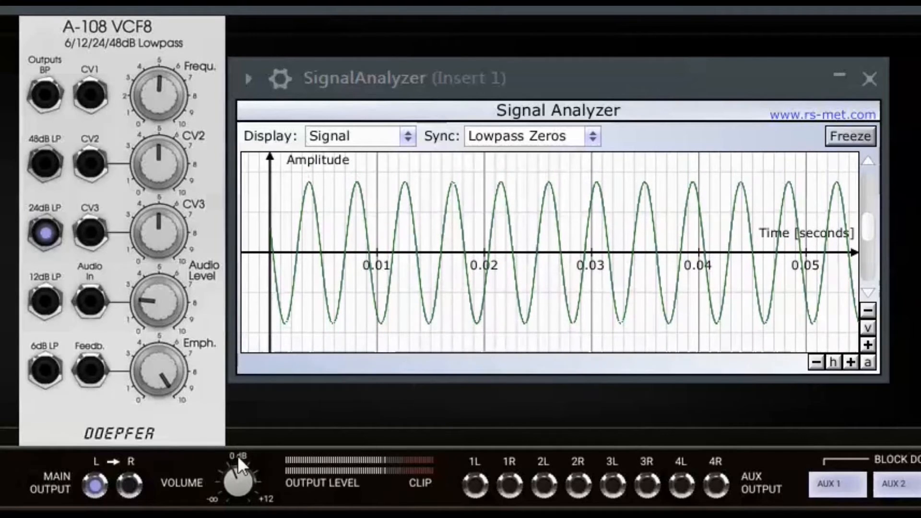
mouse_move(164, 368)
left_mouse_down()
mouse_move(164, 401)
mouse_move(178, 327)
mouse_move(178, 367)
left_mouse_up()
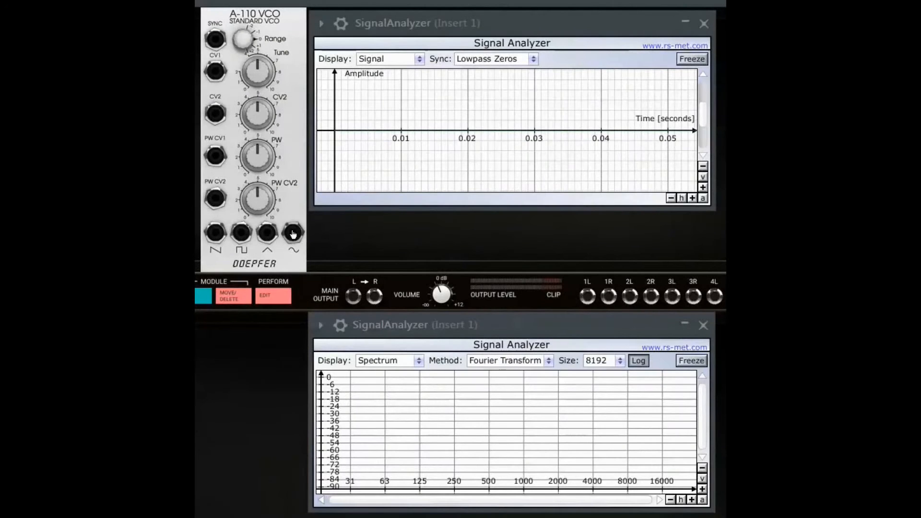
- Patch the A-110 VCO's sine output into the left main output
left_click_drag(292, 233, 354, 301)
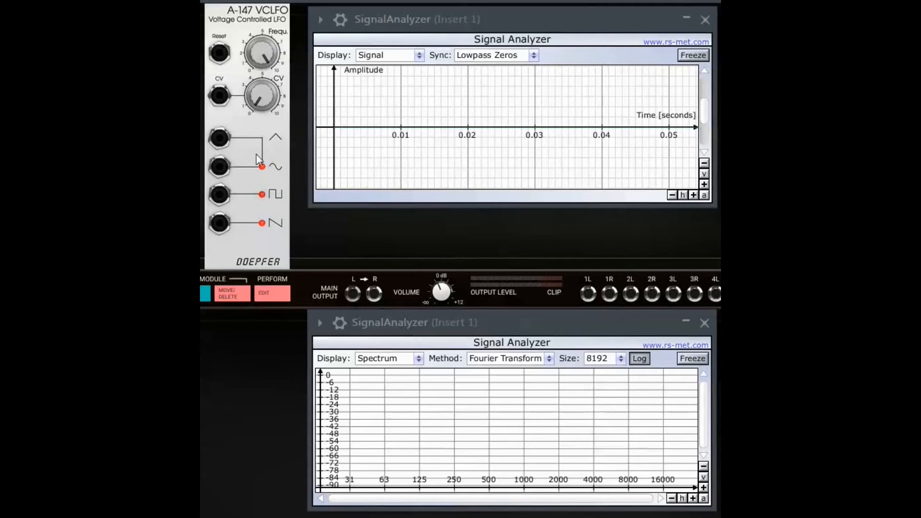
- Patch the A-147 VCLFO's sine output into the left main output
left_click_drag(221, 170, 352, 296)
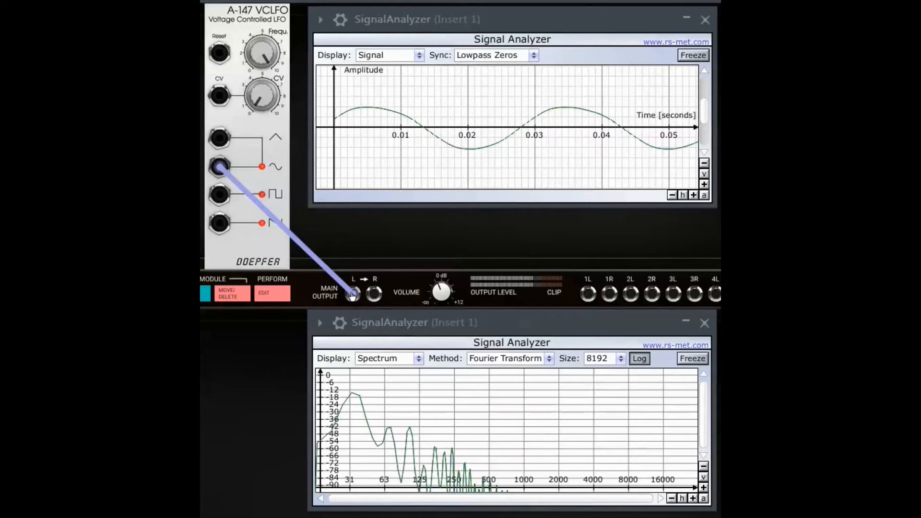
left_click_drag(352, 295, 352, 294)
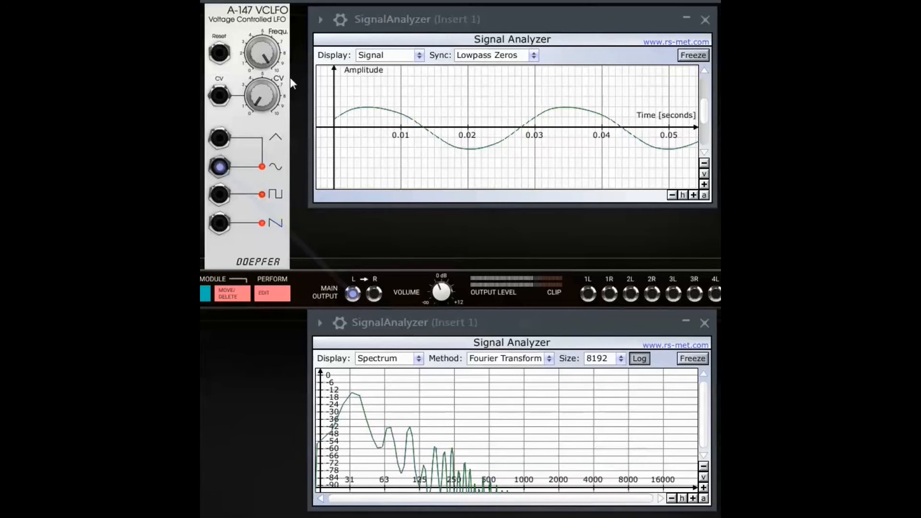
mouse_move(265, 59)
left_mouse_down()
mouse_move(265, 110)
mouse_move(264, 59)
left_mouse_up()
left_click_drag(200, 118, 266, 1)
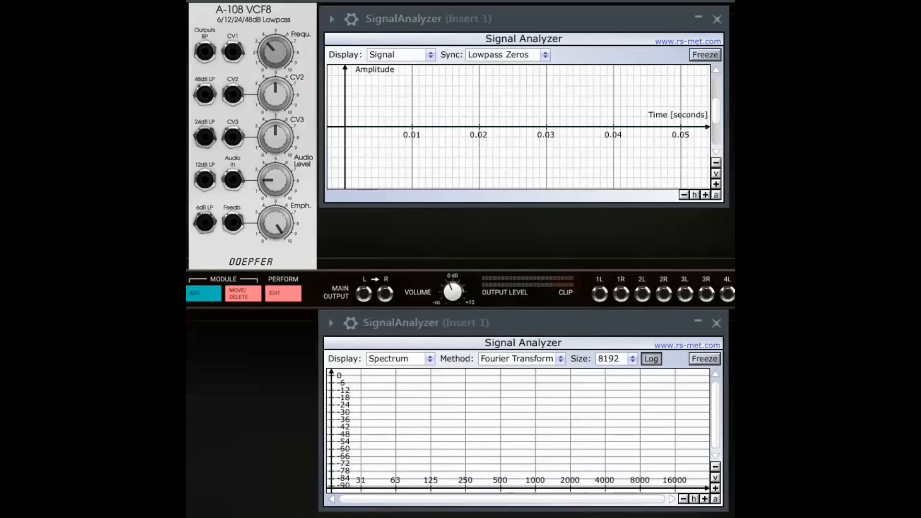
- Compare the self-oscillating filter's 6 dB and 48 dB lowpass outputs at the left main output, and raise the cutoff with the 48 dB output patched
left_click_drag(205, 223, 365, 300)
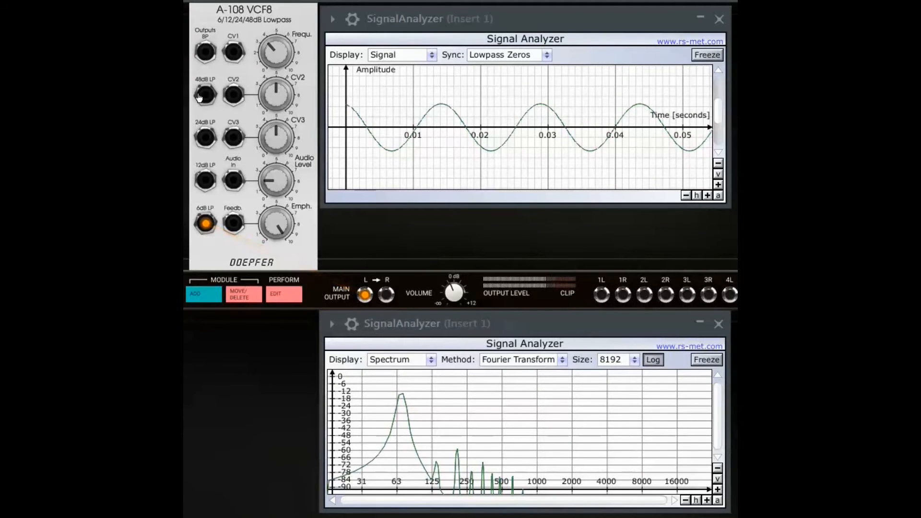
left_click_drag(203, 95, 364, 296)
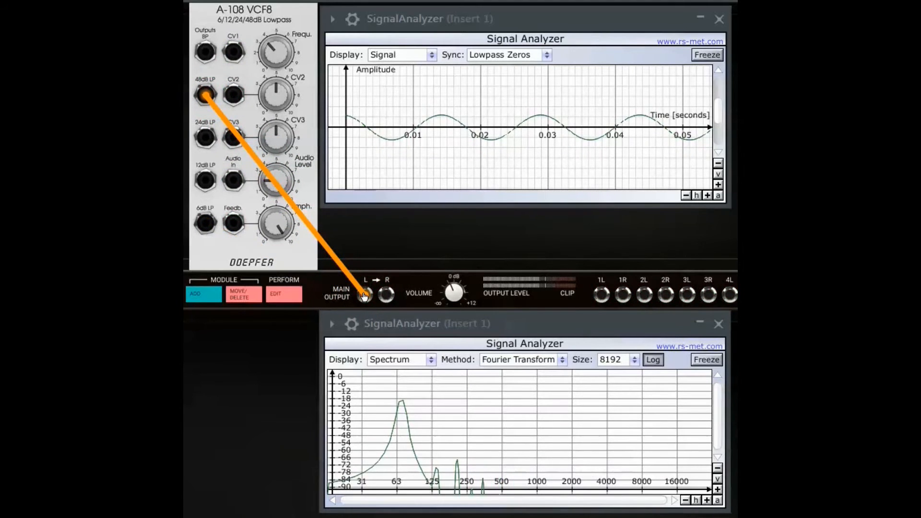
left_click_drag(206, 224, 364, 296)
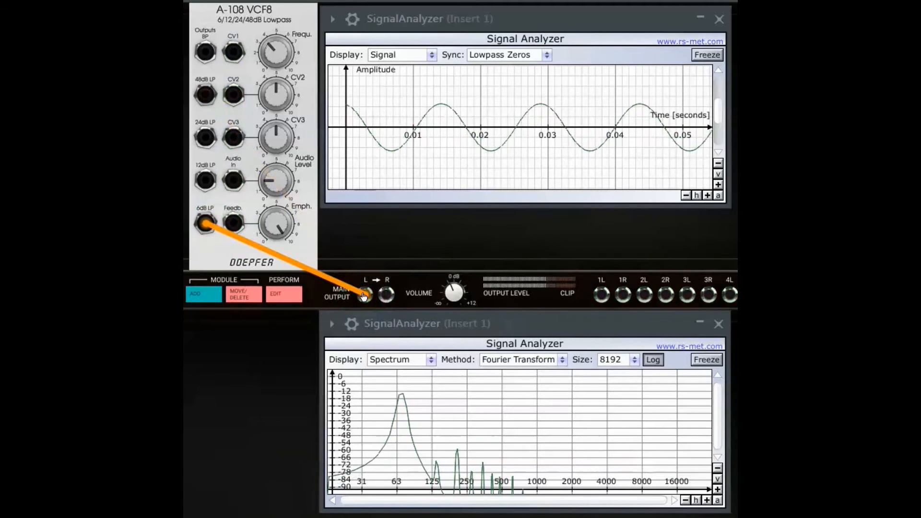
left_click_drag(205, 95, 365, 297)
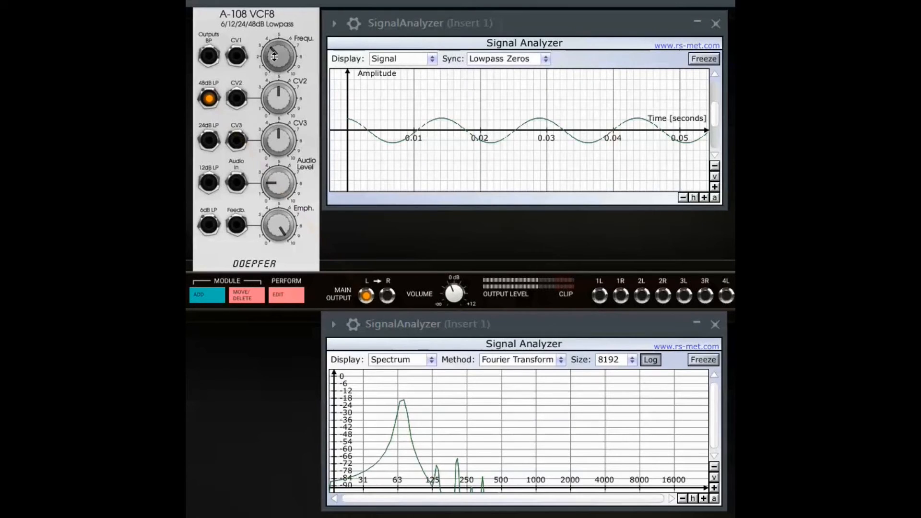
left_click_drag(276, 59, 287, 39)
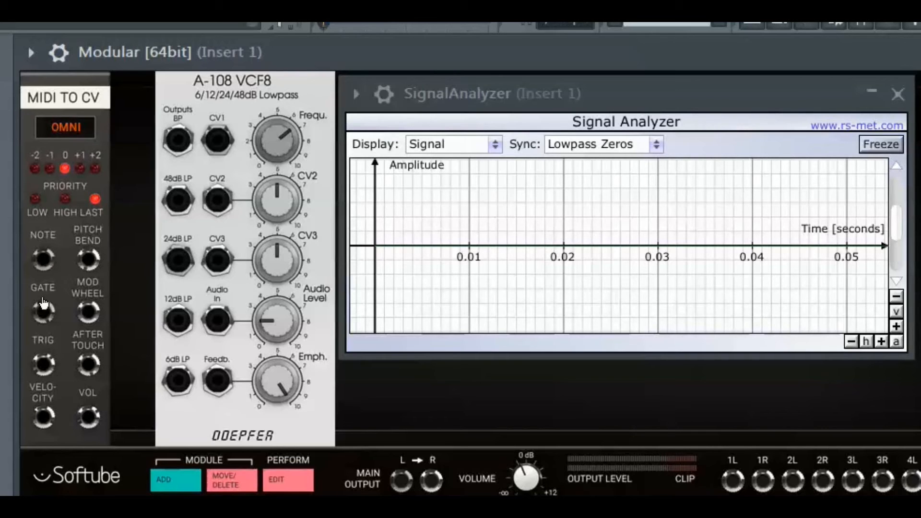
- Patch the MIDI note output into the A-108's CV1 and the 24 dB lowpass output into the left main output
left_click_drag(44, 261, 218, 140)
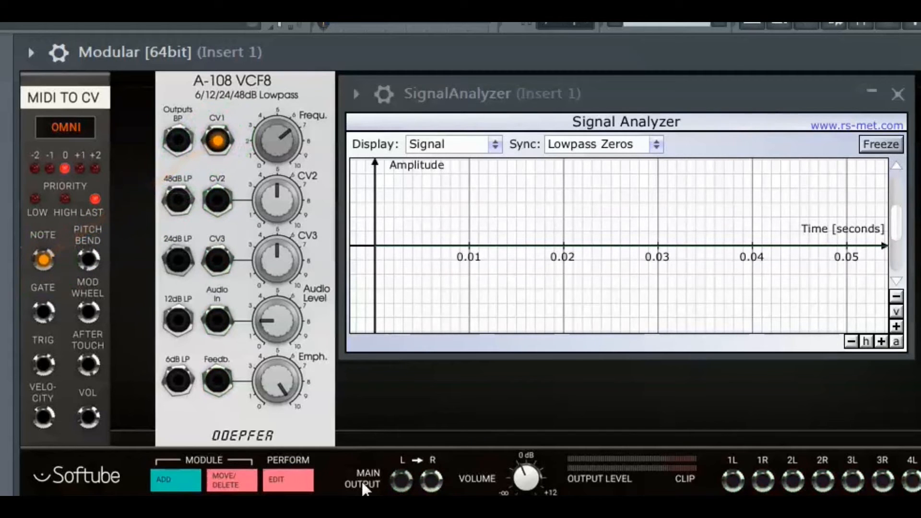
left_click_drag(177, 261, 401, 480)
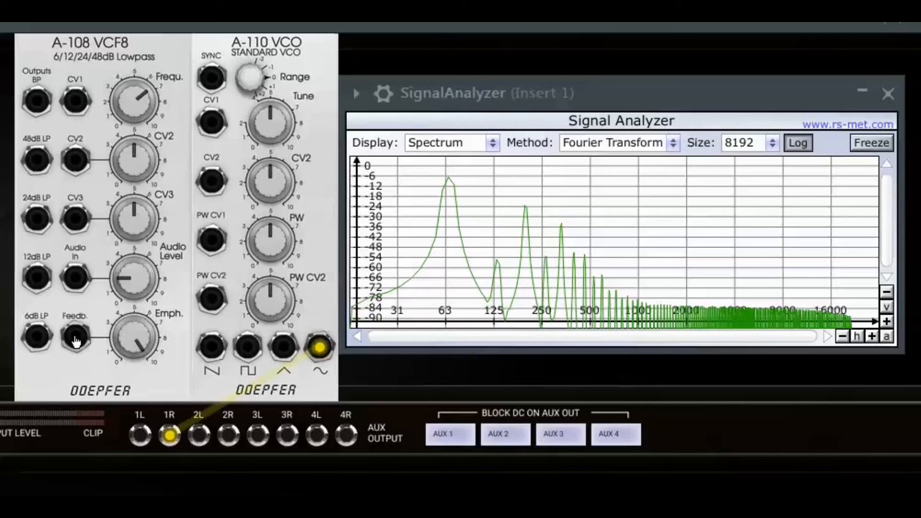
- Compare the self-oscillating 24 dB lowpass on aux output 1L with the VCO's sine and triangle on 1R, lowering the cutoff to match the VCO's pitch
left_click_drag(41, 223, 141, 438)
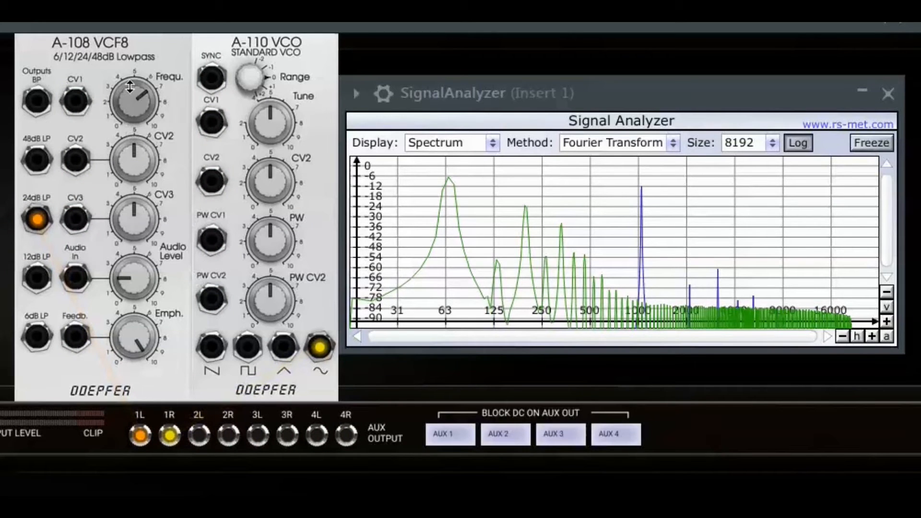
left_click_drag(131, 90, 133, 140)
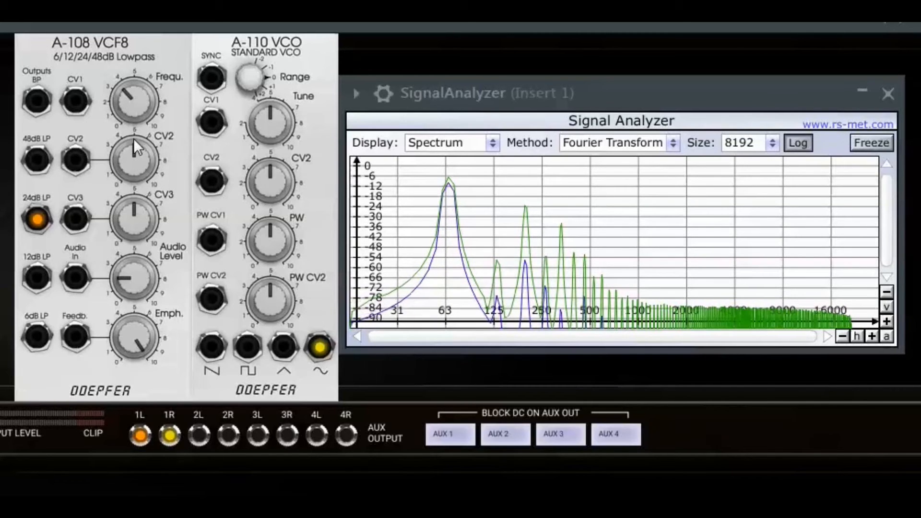
left_click_drag(256, 87, 256, 69)
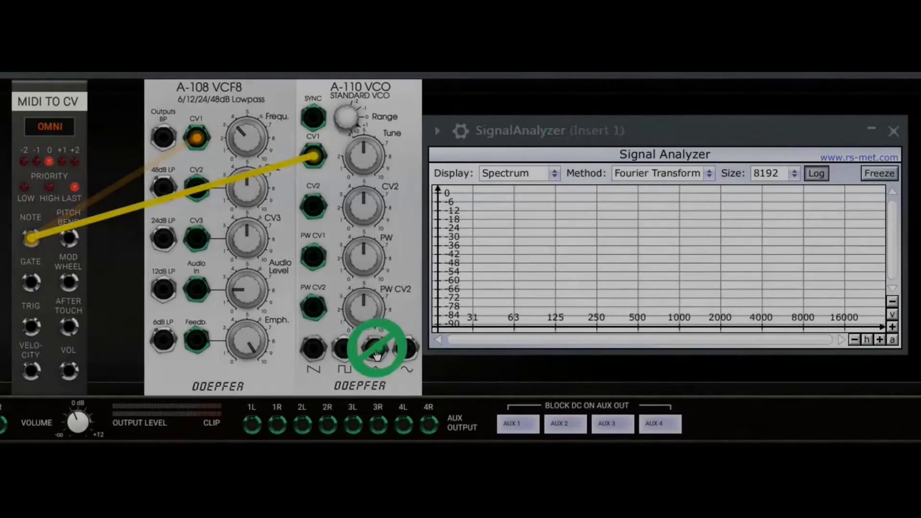
left_click_drag(376, 355, 278, 424)
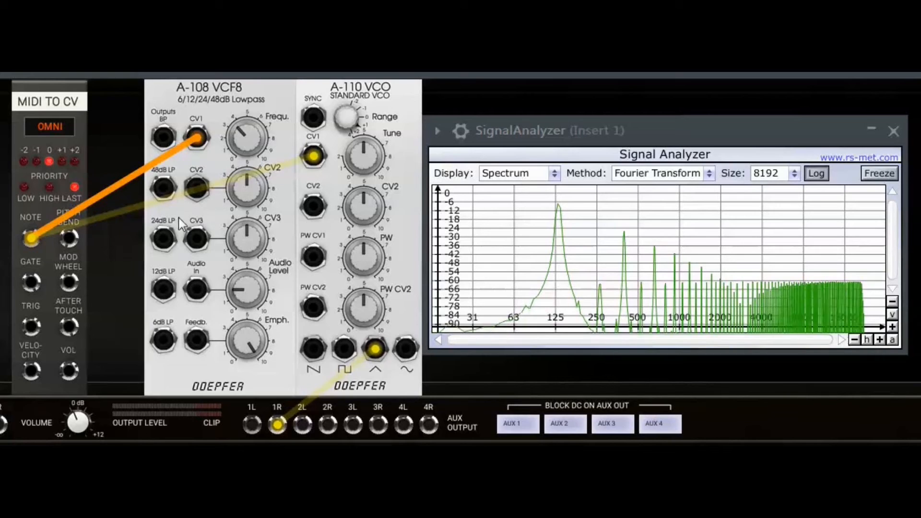
left_click_drag(164, 238, 252, 426)
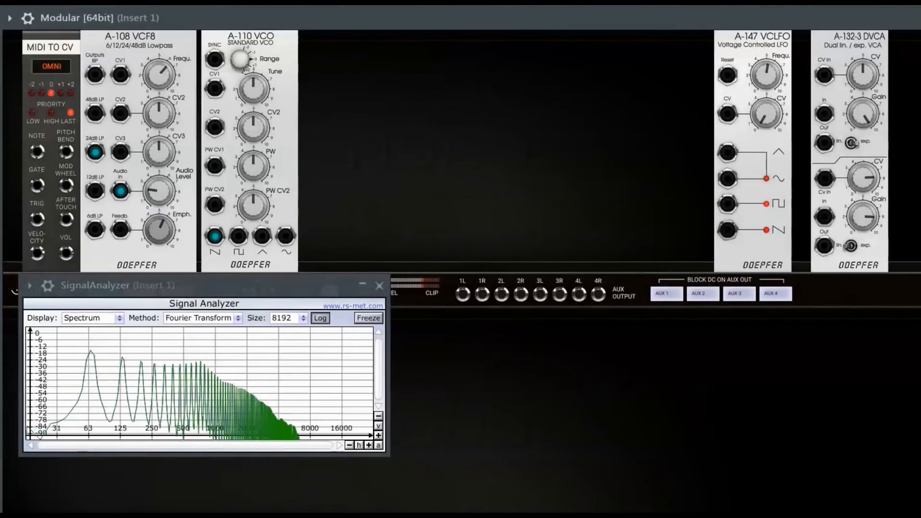
- Open the piano roll and play the rising note sequence with the filter's CV1 input unpatched
key("F7")
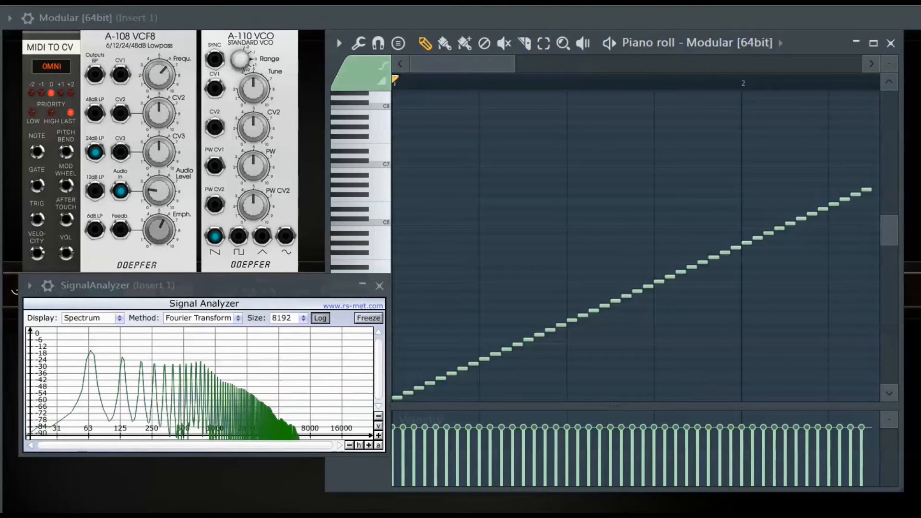
key("space")
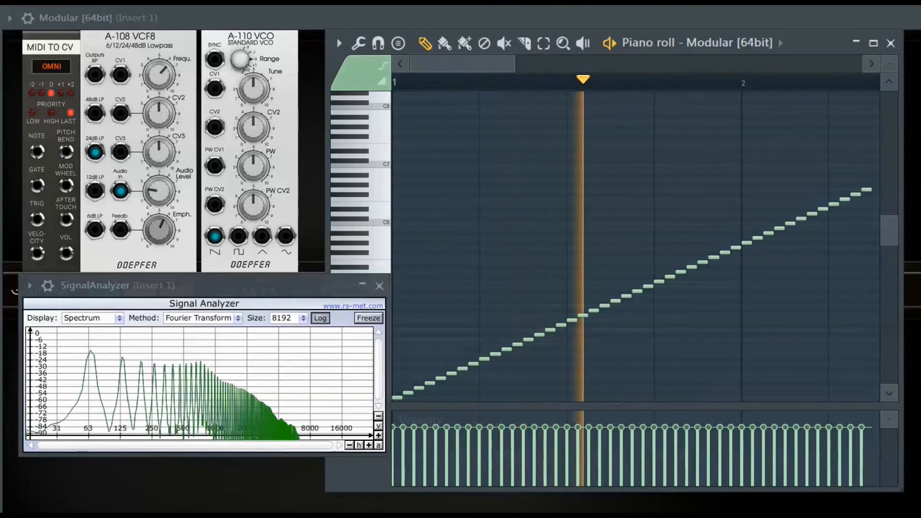
key("space")
key("space")
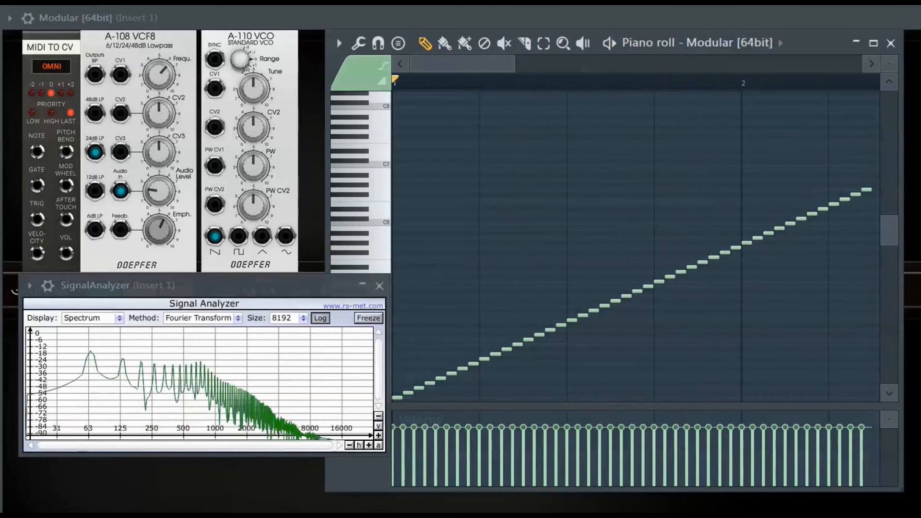
- Patch the MIDI note output into the filter's CV1 and play the rising note sequence again
left_click_drag(37, 152, 119, 78)
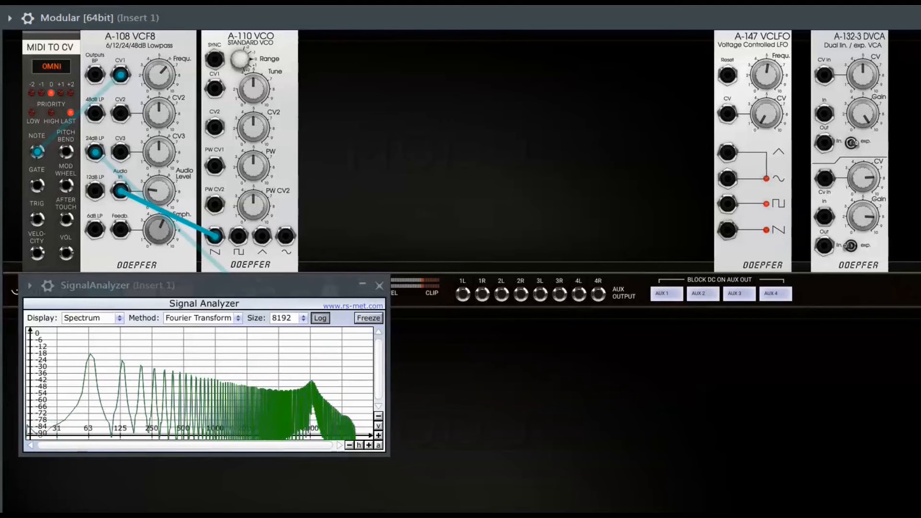
key("F7")
key("space")
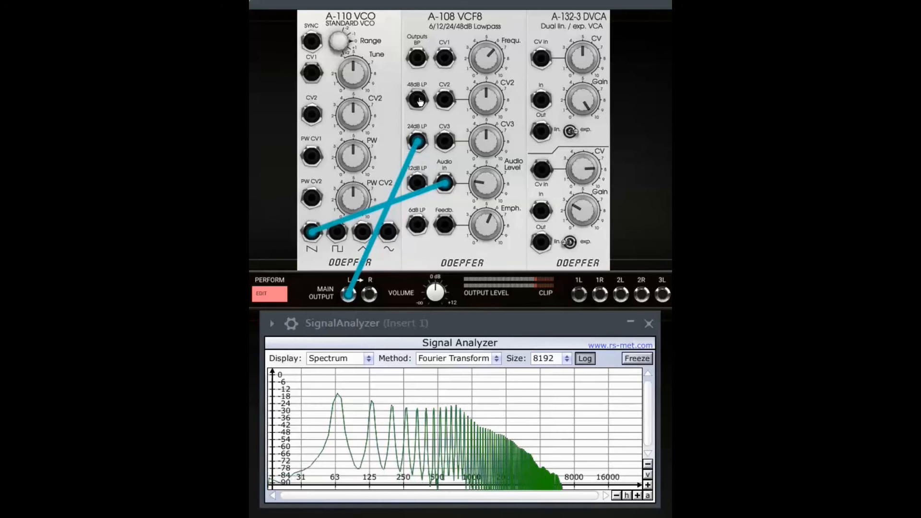
- Route the 48 dB lowpass output through the lower VCA into the filter's feedback input, and vary the VCA's gain
left_click_drag(425, 102, 542, 219)
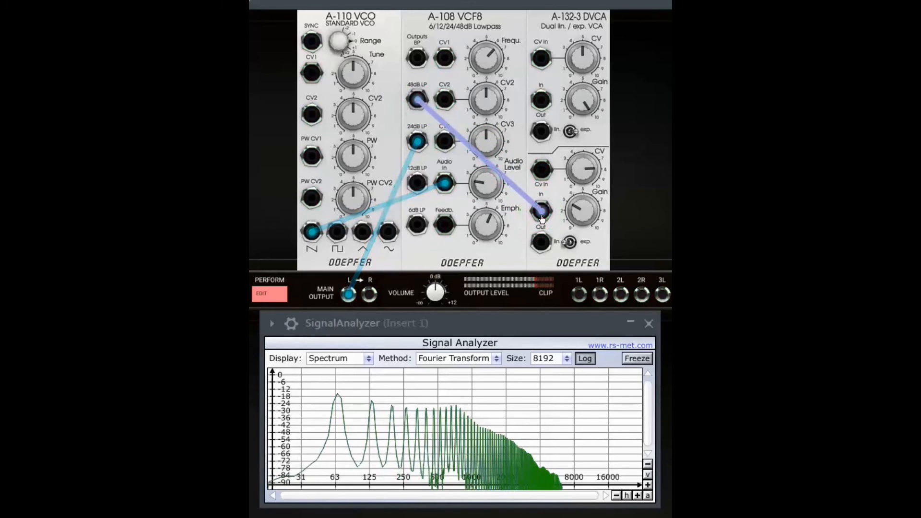
left_click_drag(542, 246, 445, 226)
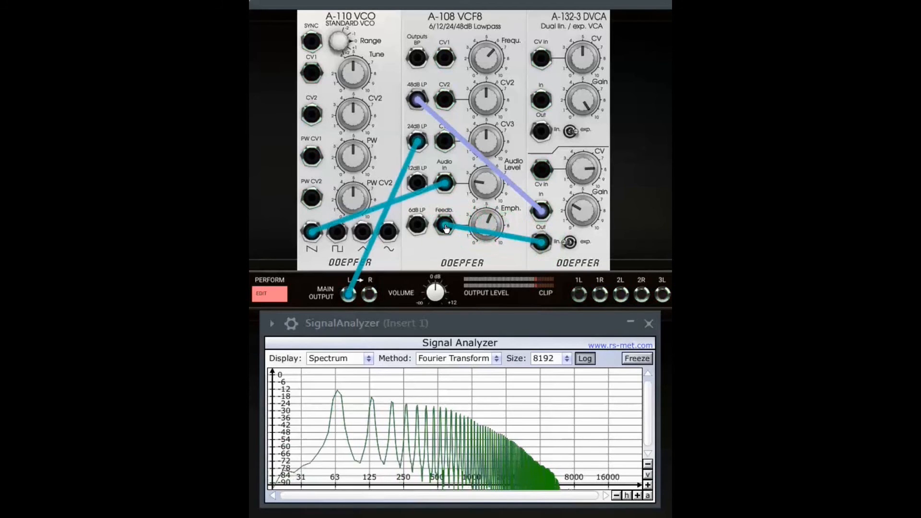
left_click_drag(580, 215, 598, 256)
left_click_drag(618, 286, 581, 244)
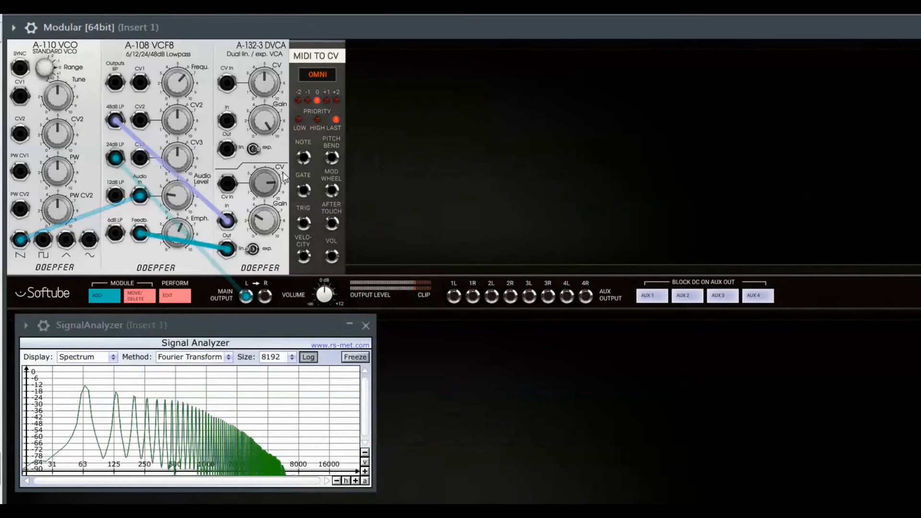
- Patch the MIDI note output into the lower VCA's CV input and play the rising note sequence from the piano roll
left_click_drag(304, 157, 225, 188)
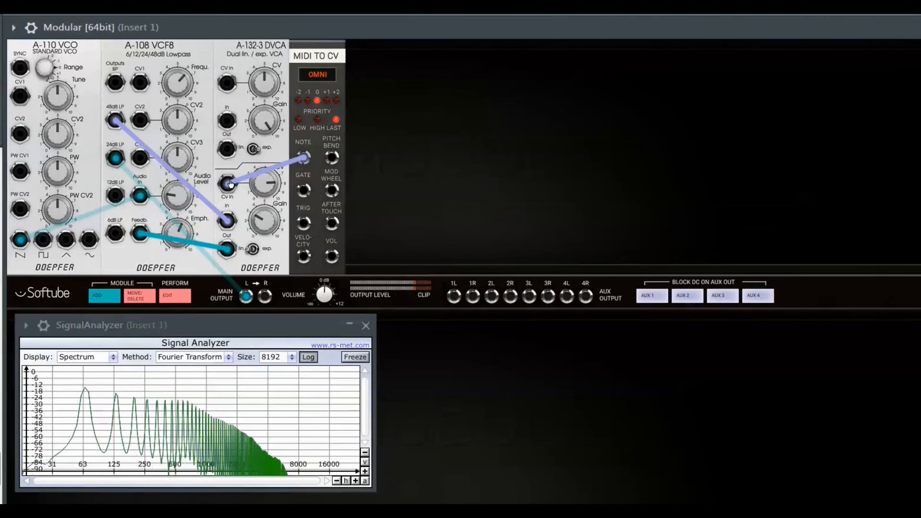
key("F7")
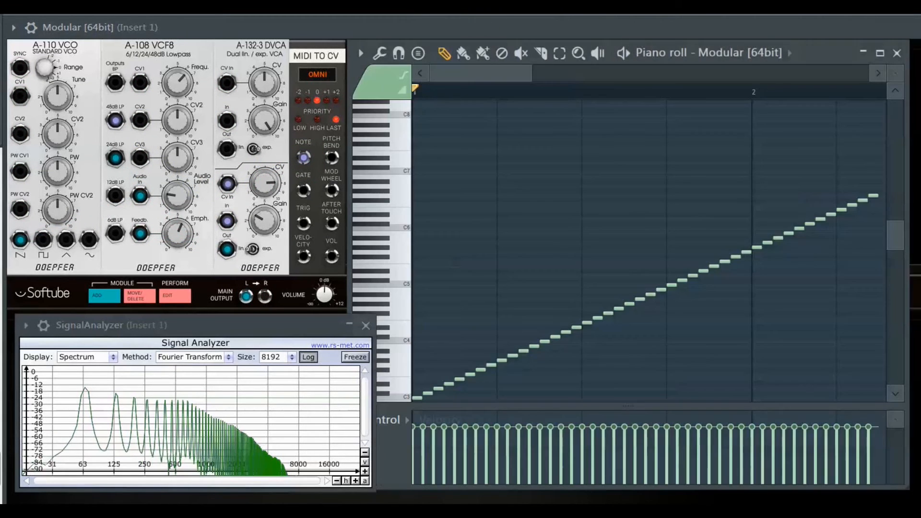
key("space")
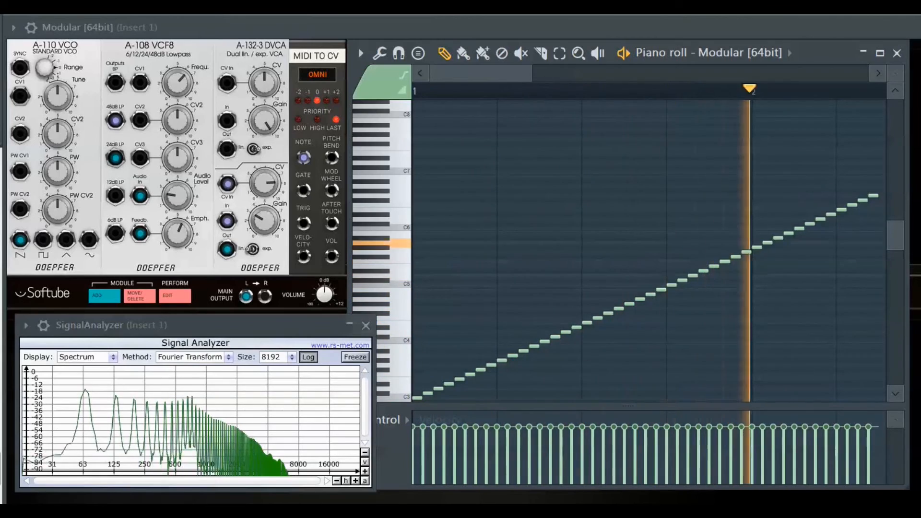
key("space")
key("space")
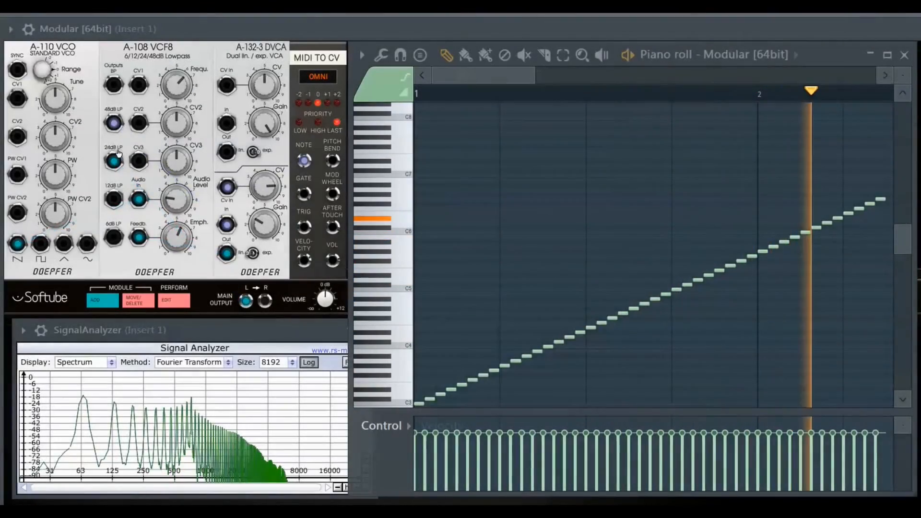
- Feed the lower VCA's input from the 24 dB, 12 dB and 6 dB lowpass outputs in turn, replaying the note sequence
left_click_drag(114, 162, 225, 223)
key("space")
key("space")
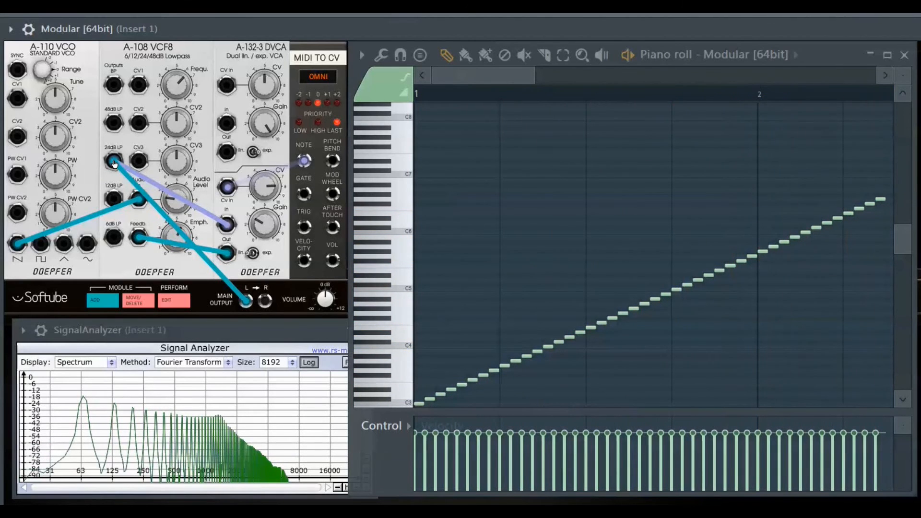
left_click_drag(114, 200, 227, 225)
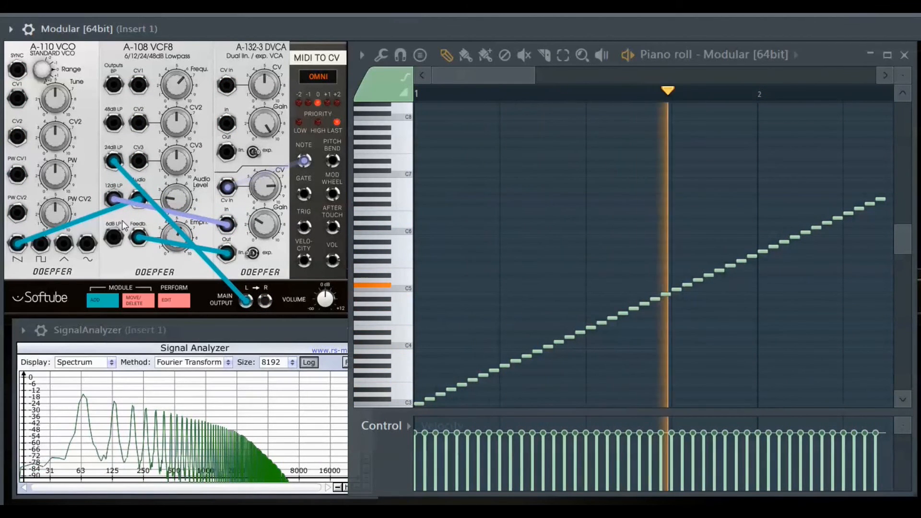
left_click_drag(111, 240, 225, 226)
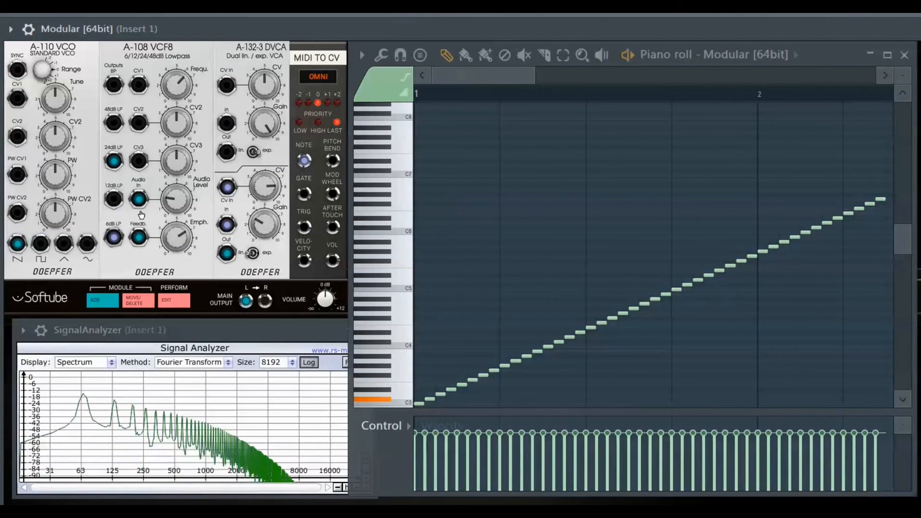
- Return the feedback source through the 12 dB and 24 dB lowpass outputs to the 48 dB output during playback
left_click_drag(222, 225, 222, 225)
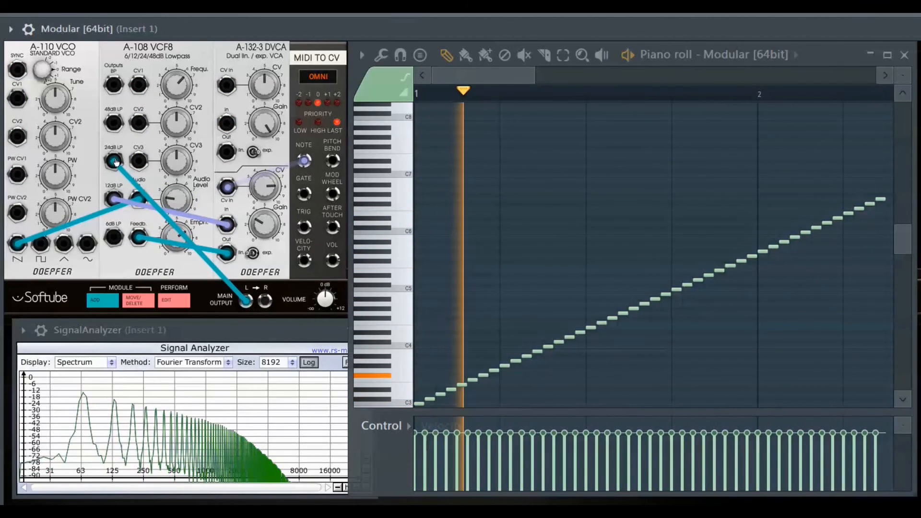
left_click_drag(190, 210, 227, 224)
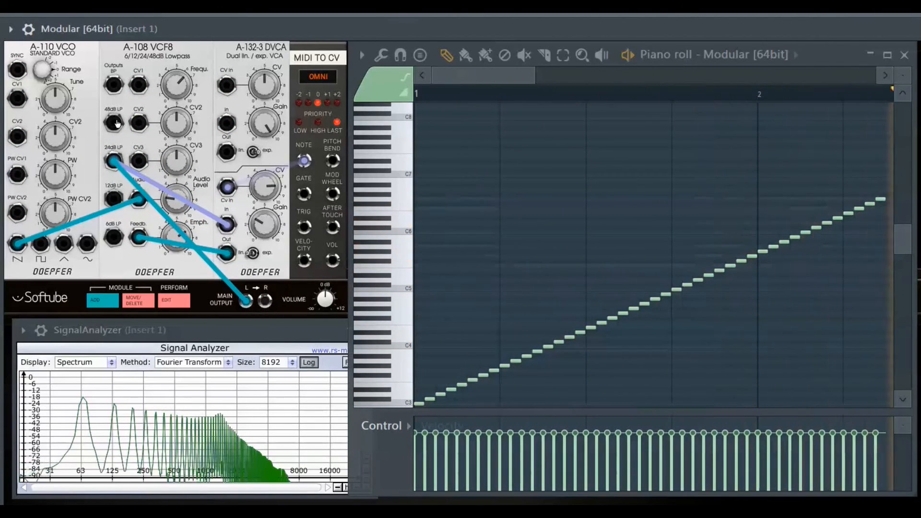
left_click_drag(118, 123, 221, 225)
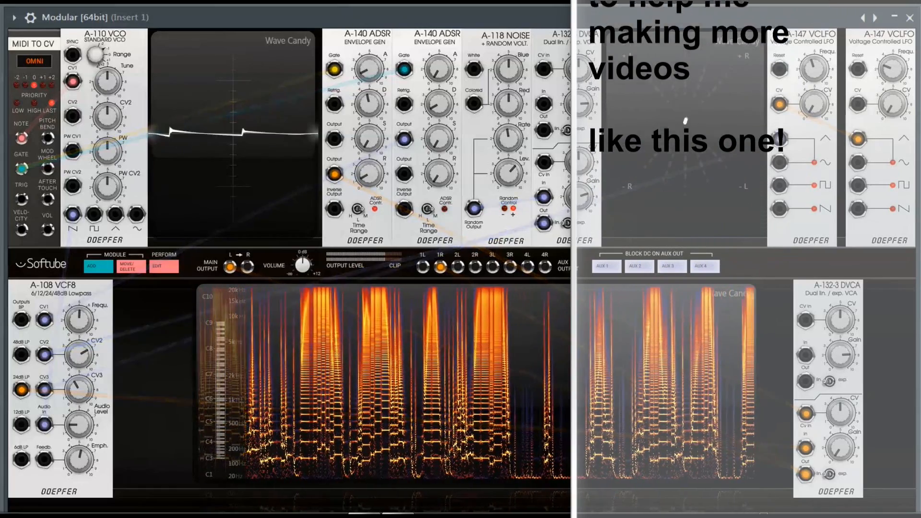
mouse_move(807, 418)
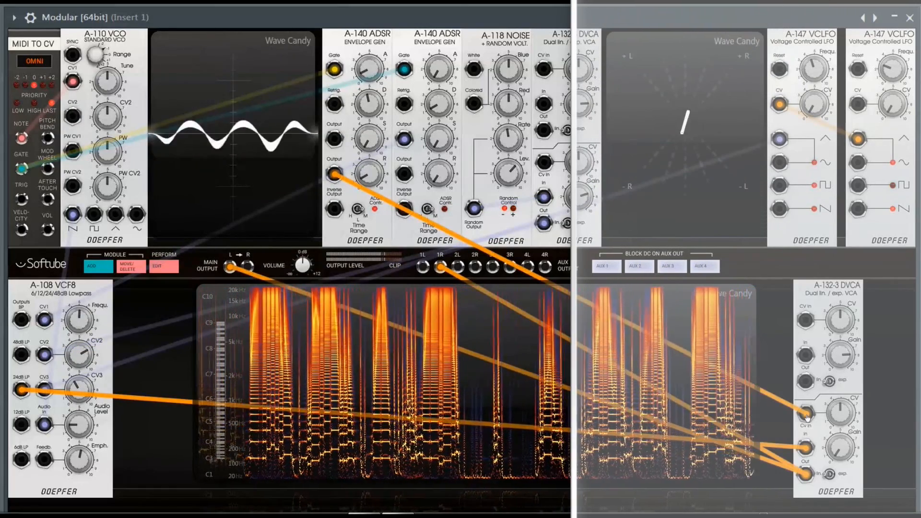